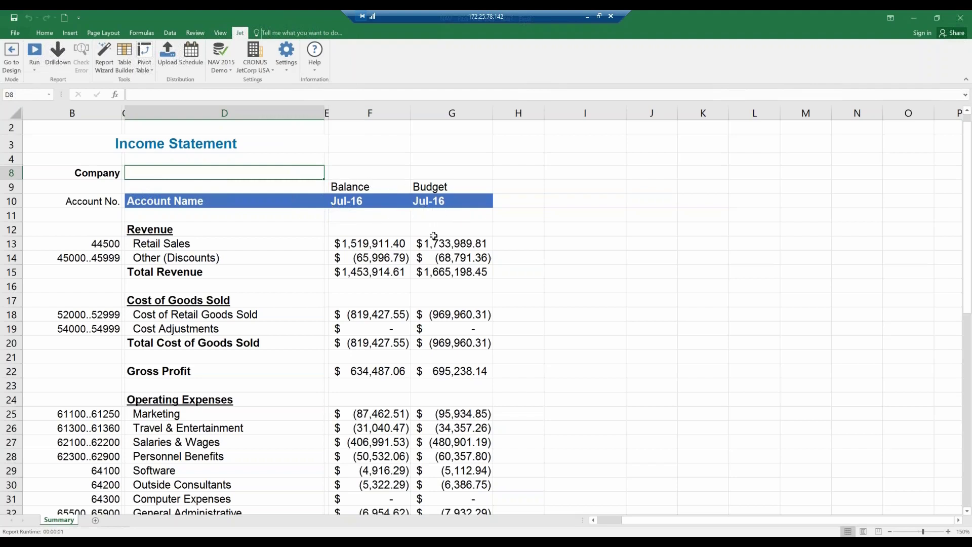
# Run the Income Statement for CRONUS JetCorp UK, confirming the date range
pyautogui.click(269, 66)
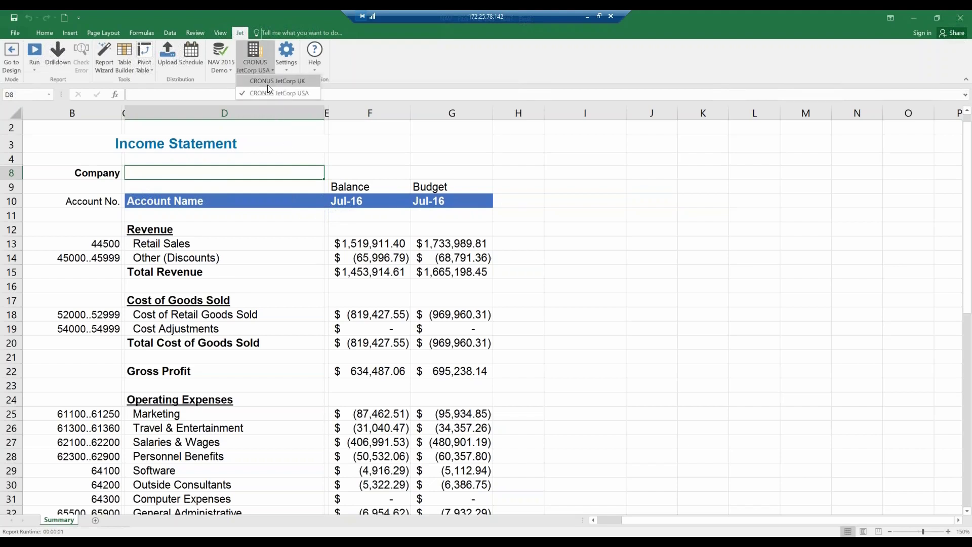
pyautogui.click(268, 83)
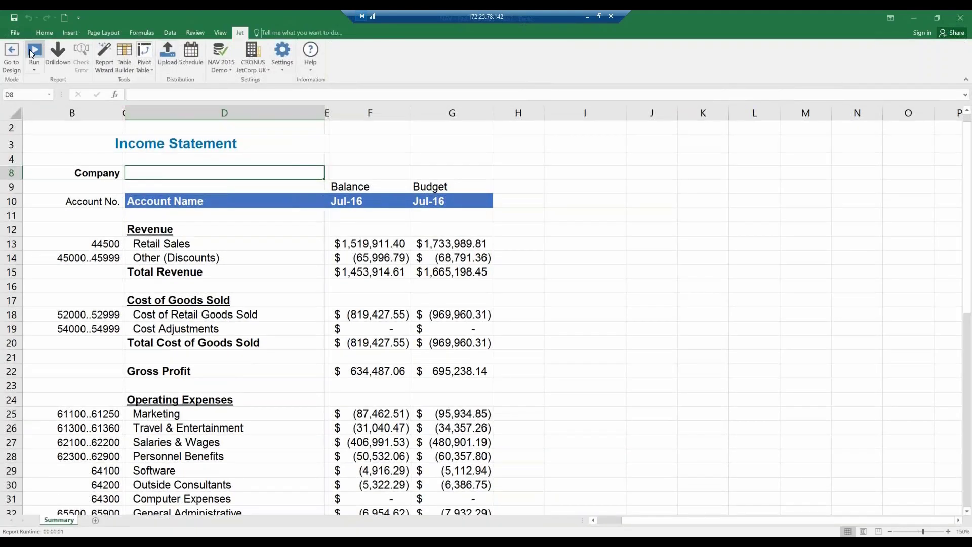
pyautogui.click(34, 52)
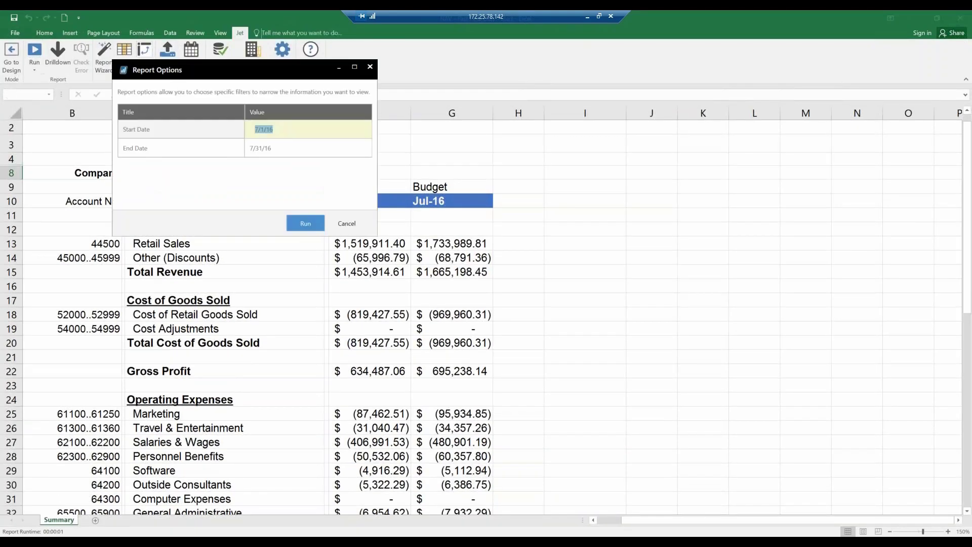
pyautogui.click(305, 224)
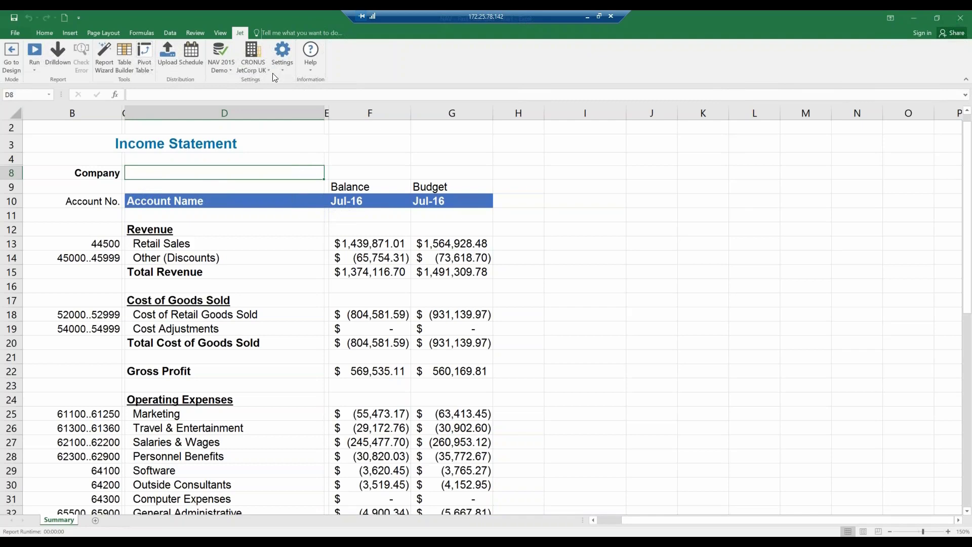
# Switch the company back to CRONUS JetCorp USA and rerun the report
pyautogui.click(255, 65)
pyautogui.click(256, 94)
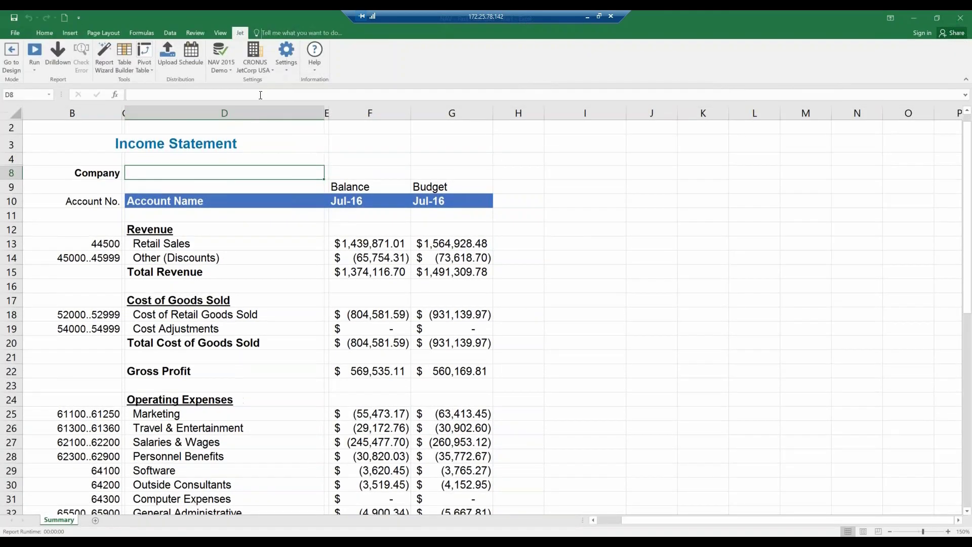
pyautogui.click(35, 51)
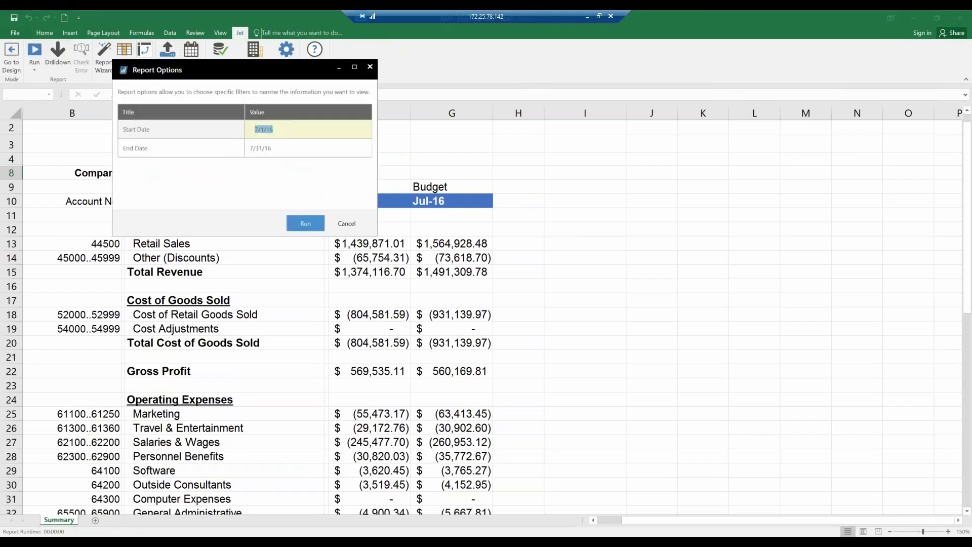
pyautogui.click(304, 223)
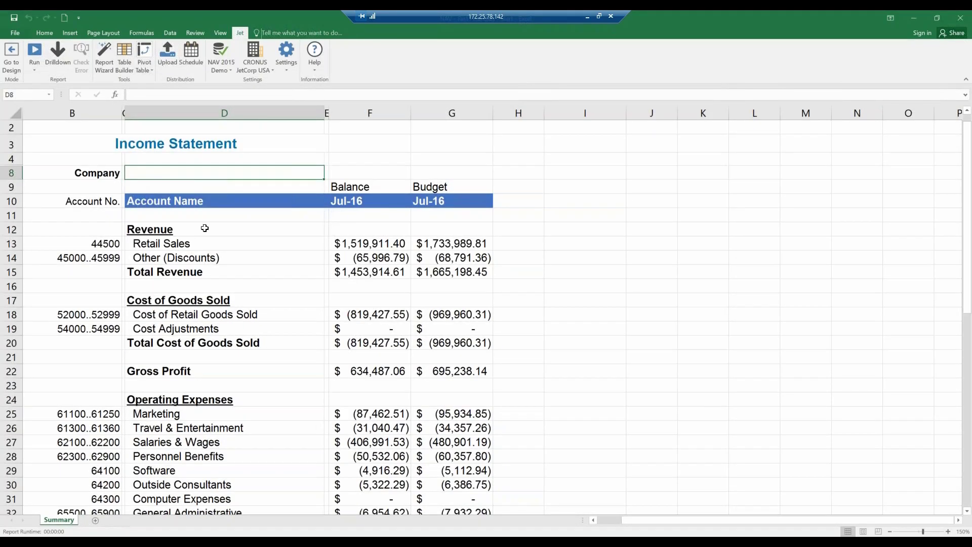
# Enter design mode and open Report Options showing Start Date 7/1/16 and End Date 7/31/16
pyautogui.click(14, 59)
pyautogui.click(14, 58)
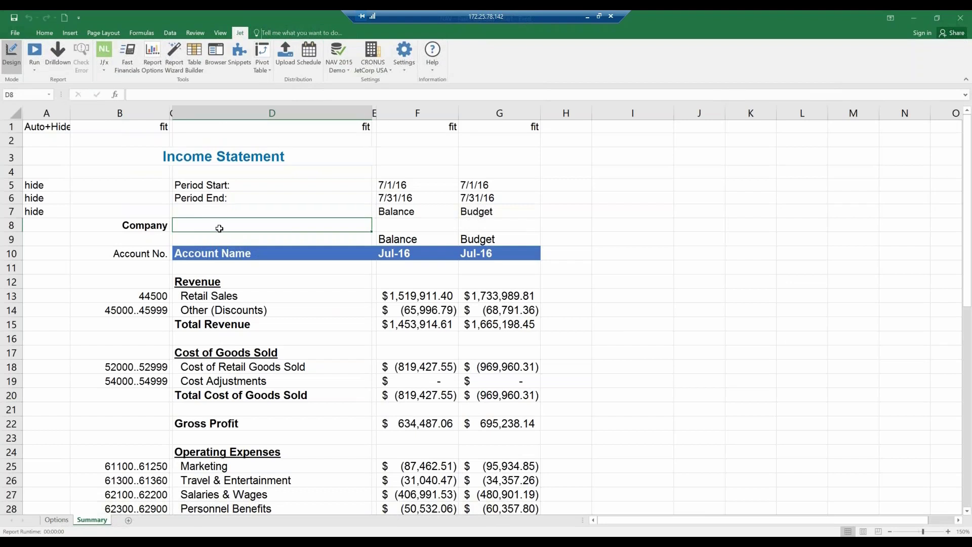
pyautogui.click(153, 55)
pyautogui.click(183, 91)
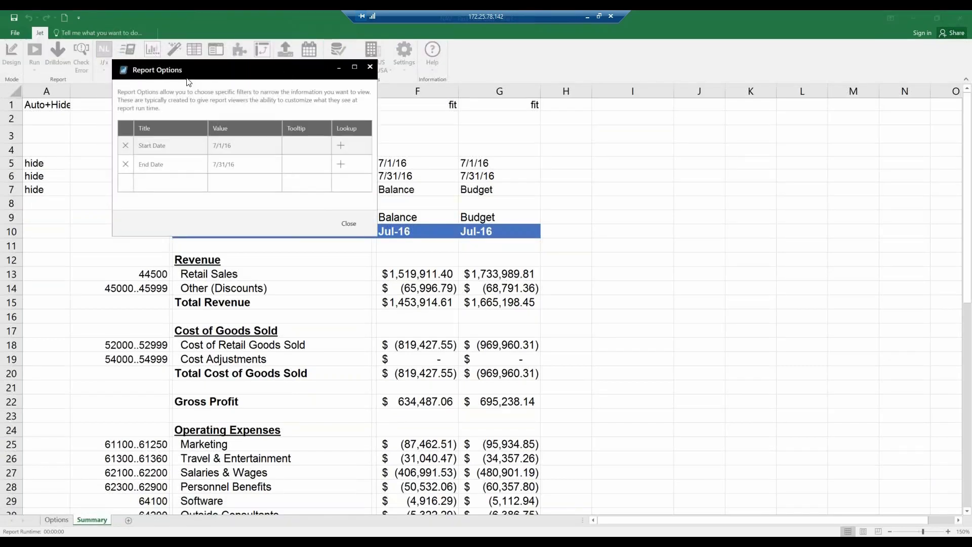
pyautogui.moveTo(187, 75); pyautogui.dragTo(180, 93)
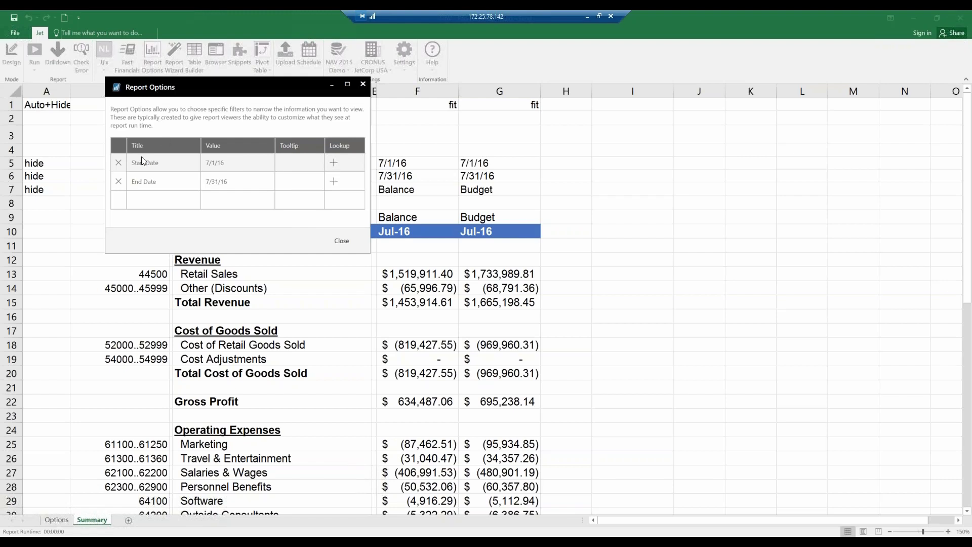
# Add a 'Company' report option with value '*' and start a Lookup for it
pyautogui.click(138, 201)
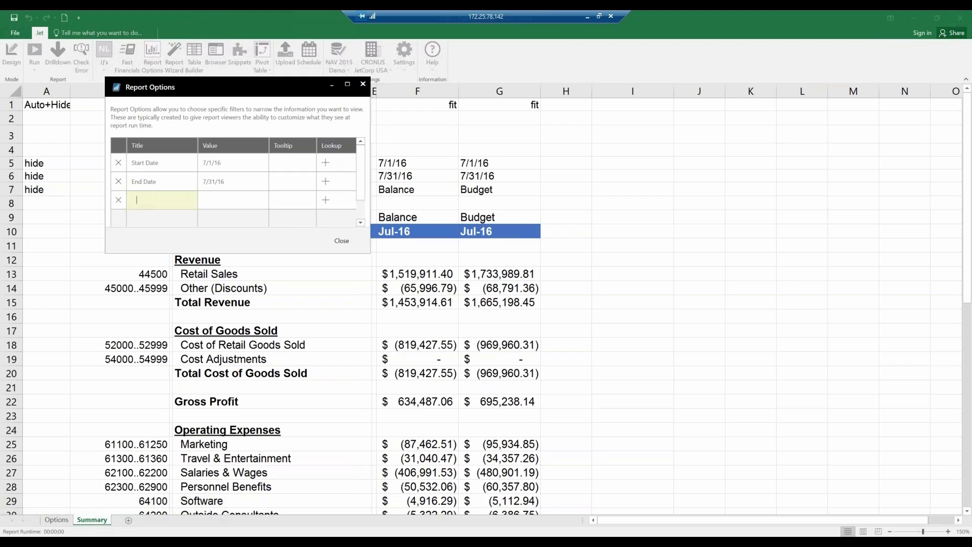
pyautogui.write('Company')
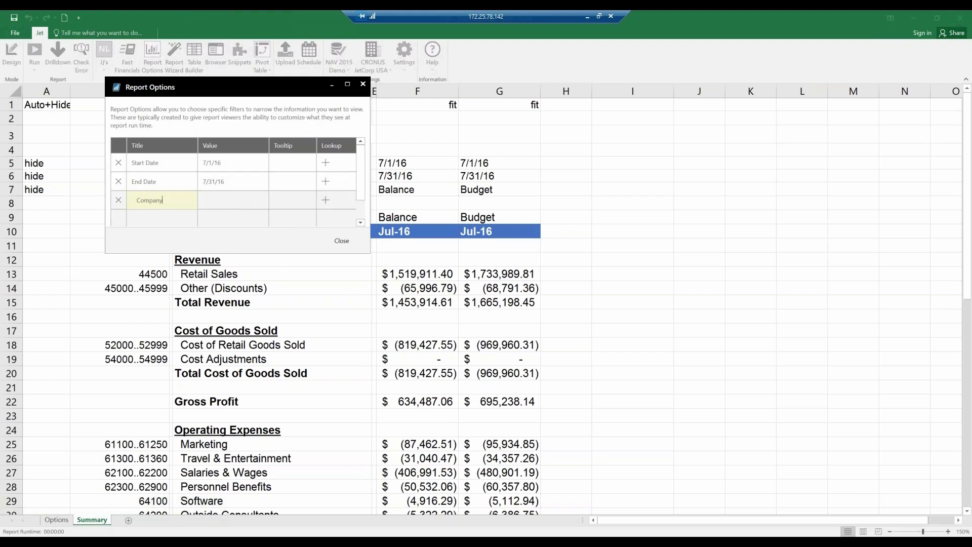
pyautogui.click(226, 198)
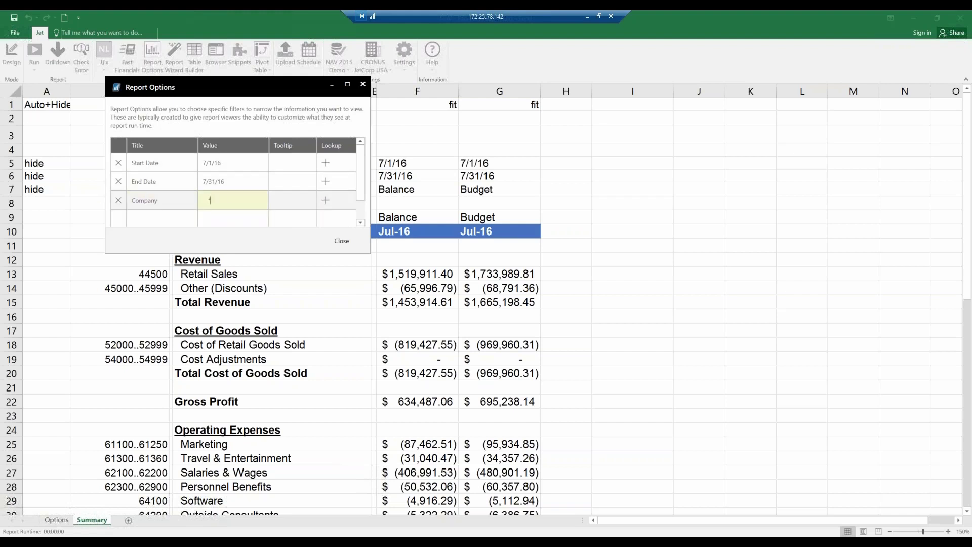
pyautogui.write('*')
pyautogui.click(326, 201)
pyautogui.click(325, 202)
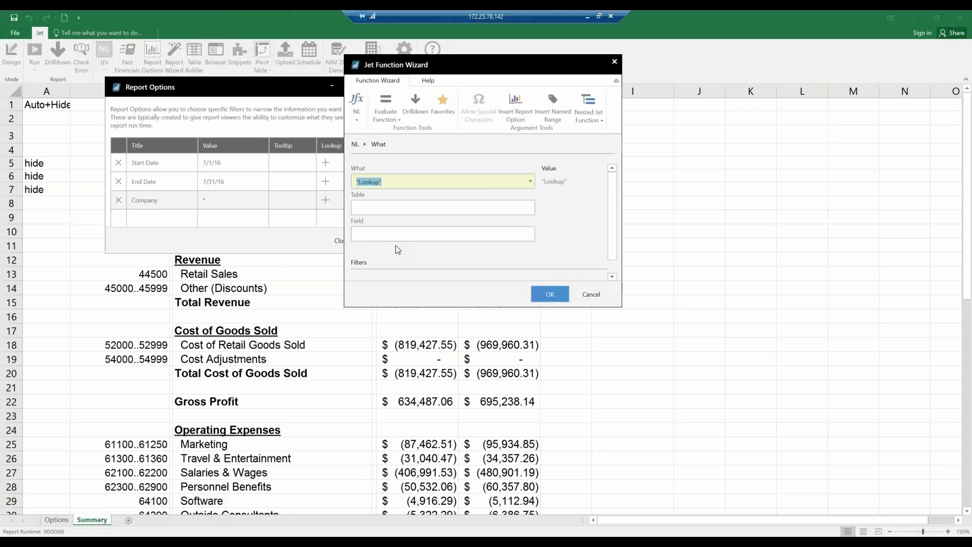
# Set the Company lookup's Table to NP("Companies") and its Field to Company
pyautogui.click(392, 209)
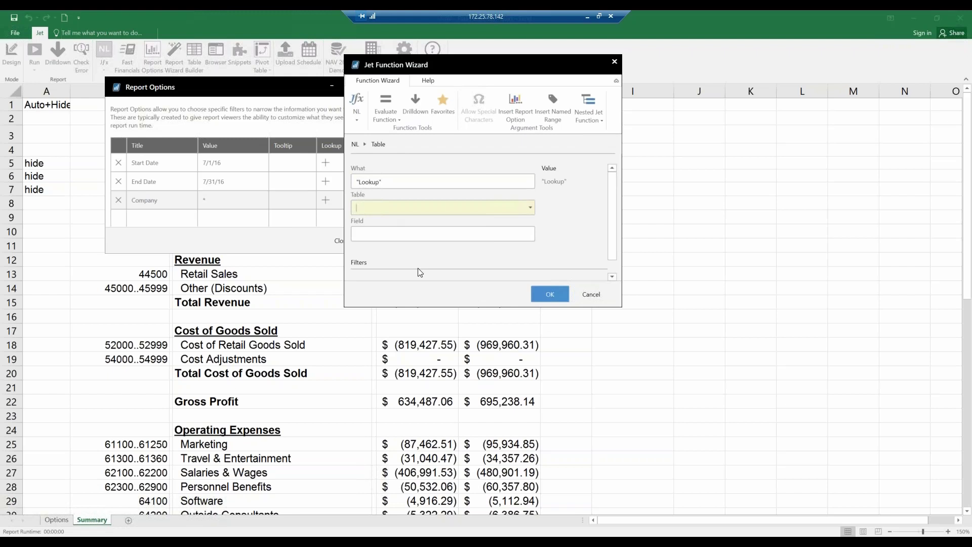
pyautogui.click(602, 120)
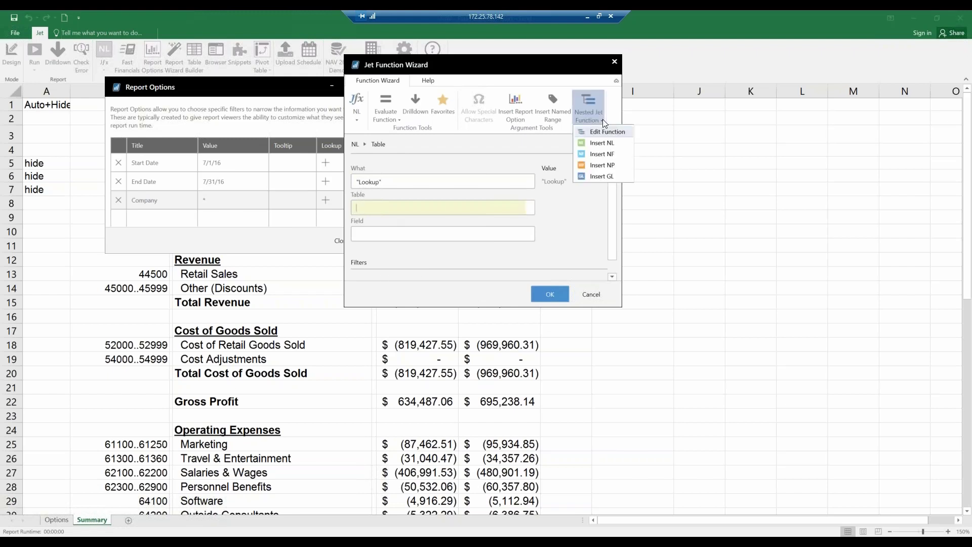
pyautogui.click(598, 166)
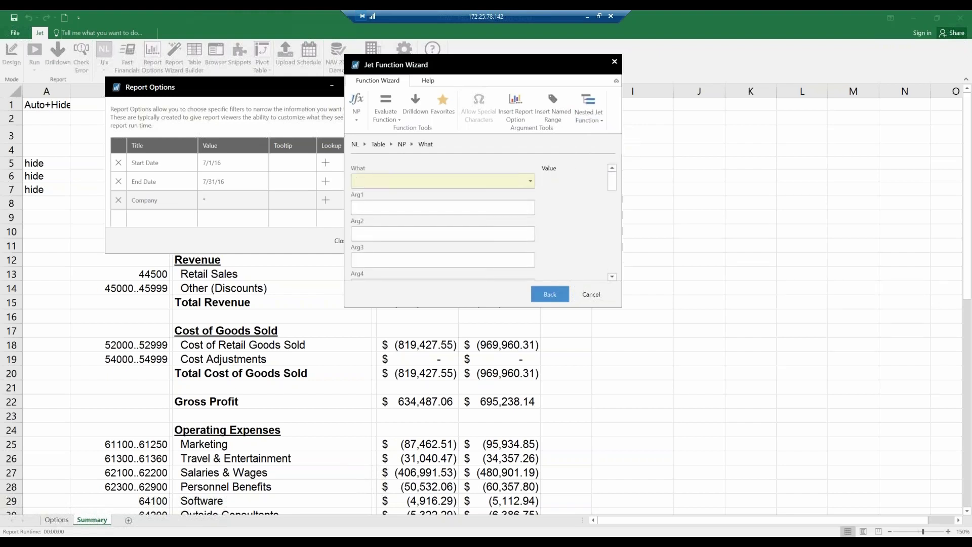
pyautogui.click(530, 182)
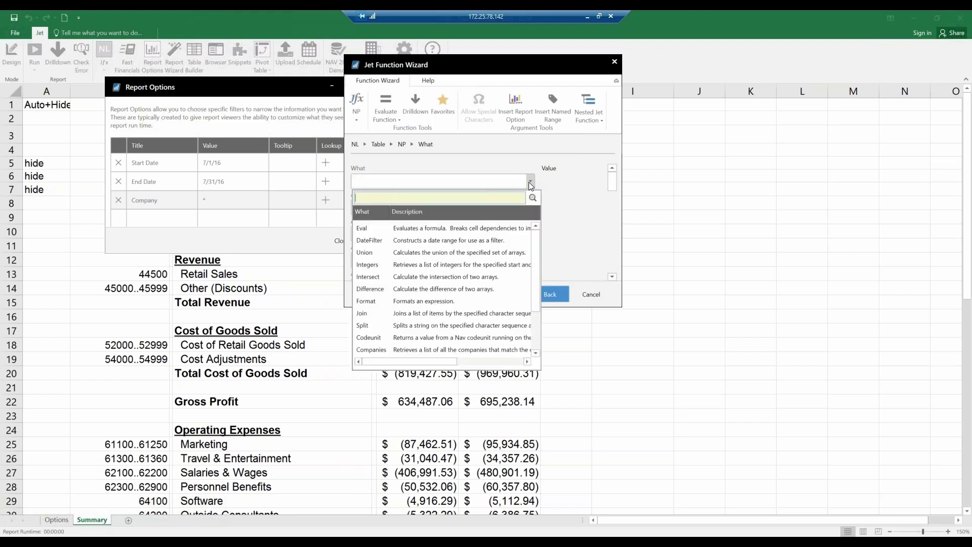
pyautogui.click(368, 349)
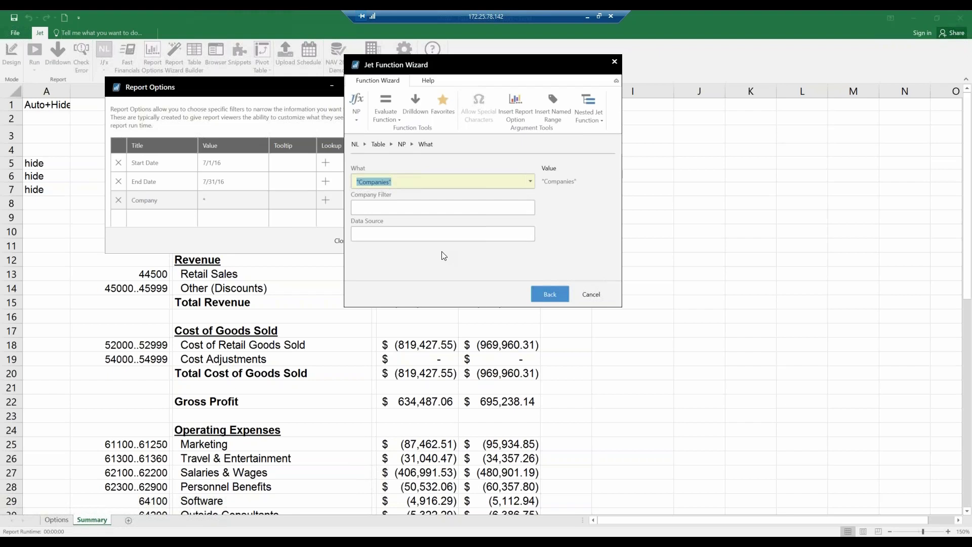
pyautogui.click(551, 297)
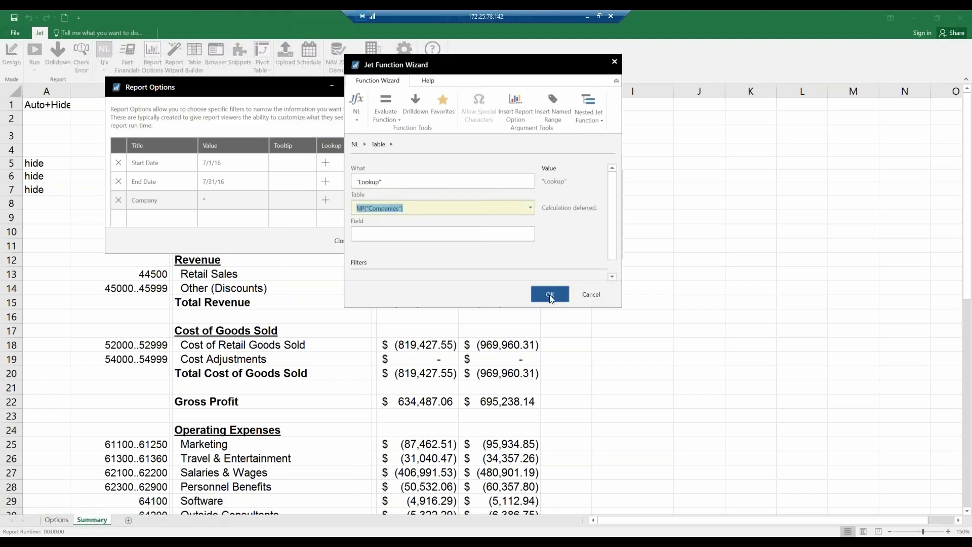
pyautogui.click(442, 238)
pyautogui.write('Company')
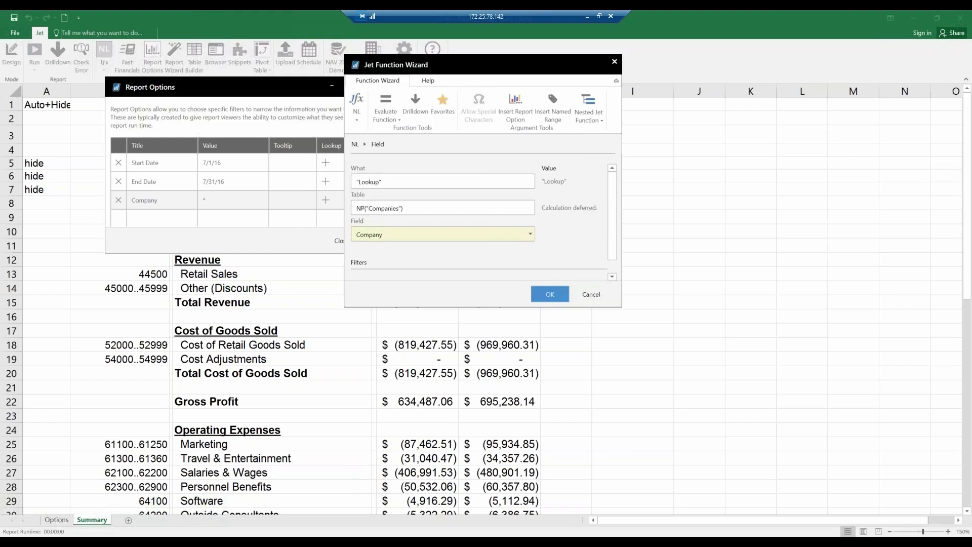
pyautogui.click(550, 296)
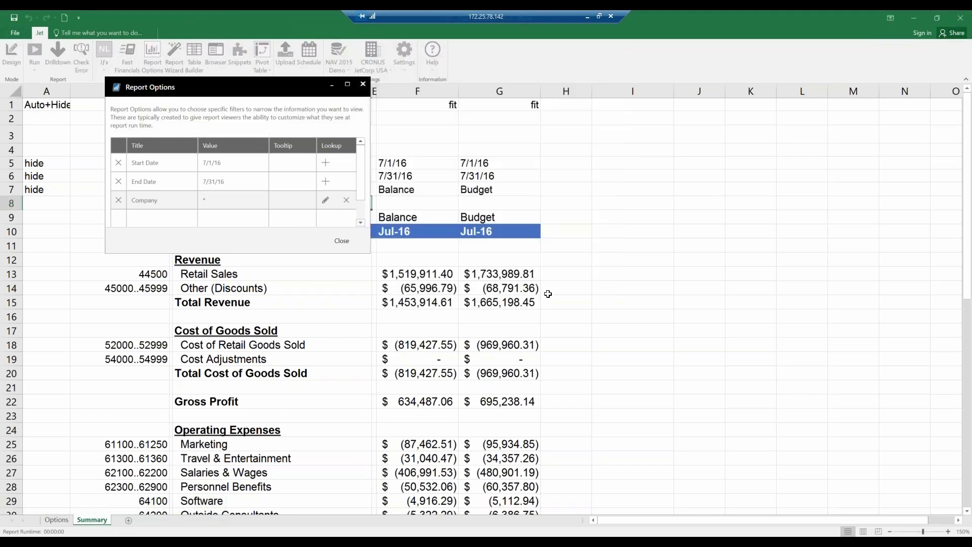
# Close Report Options and verify row 4 of the Options sheet holds Company, *, Lookup
pyautogui.click(341, 241)
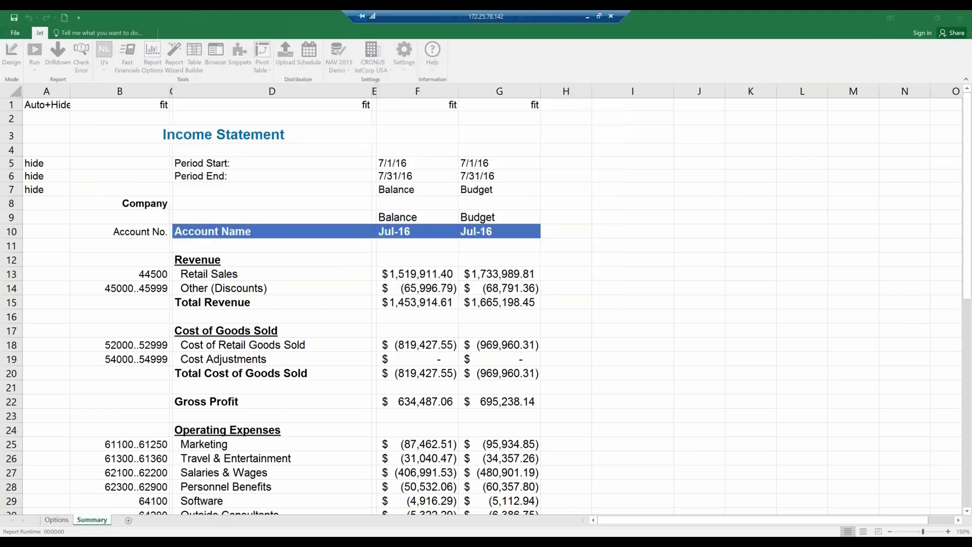
pyautogui.click(50, 521)
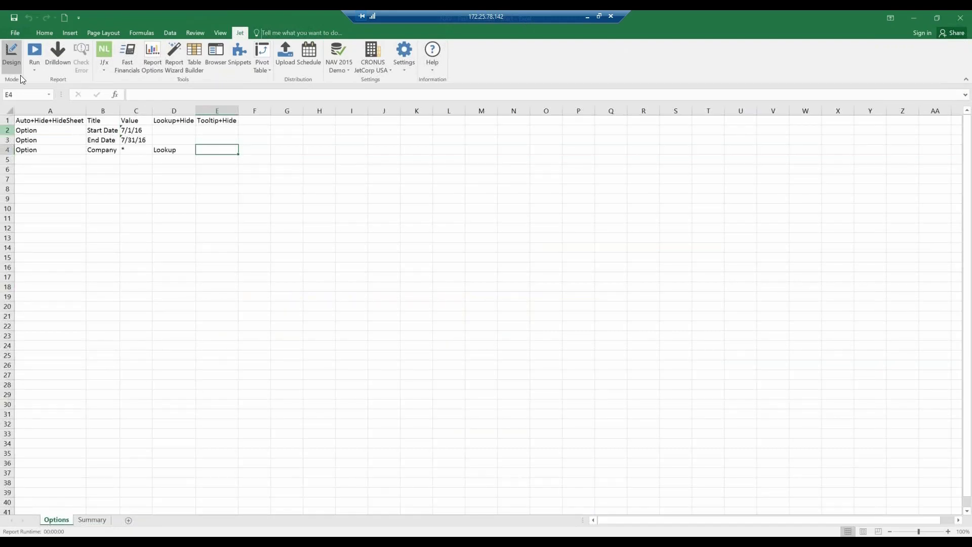
pyautogui.click(7, 150)
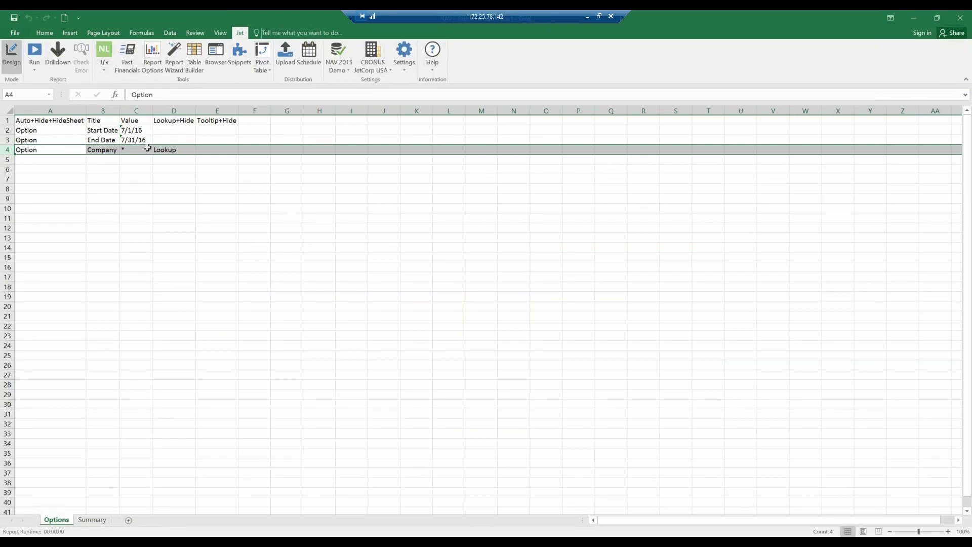
pyautogui.click(87, 520)
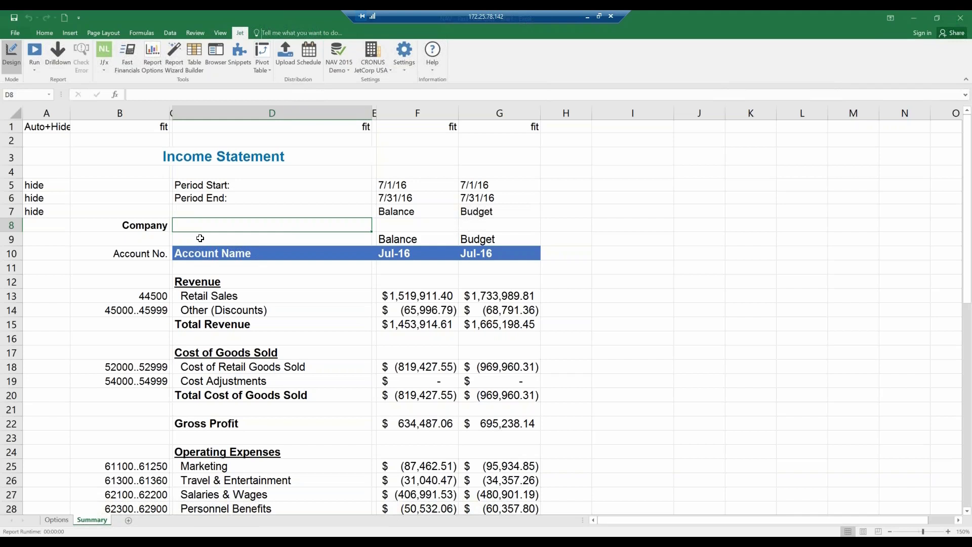
# Link Summary cell D8 to the Company value in Options!C4
pyautogui.write('=')
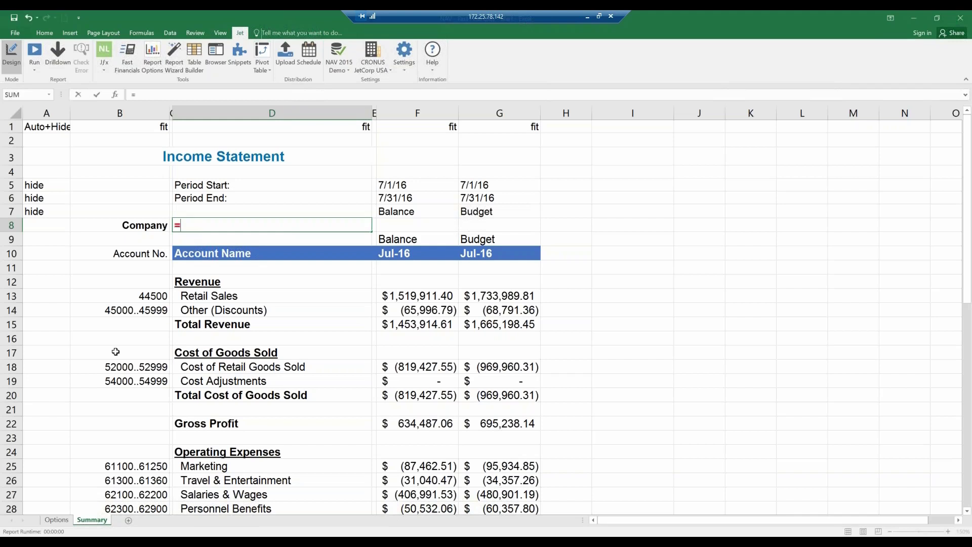
pyautogui.click(57, 520)
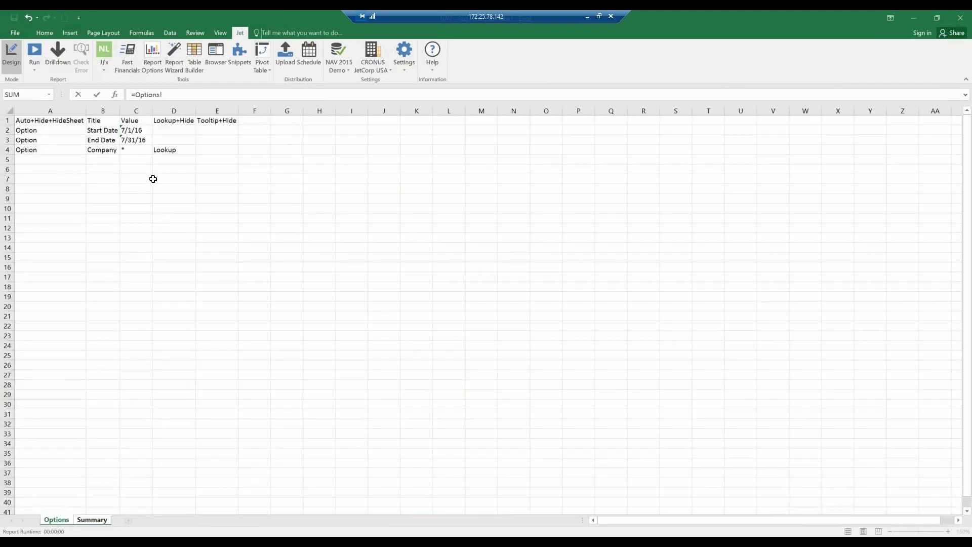
pyautogui.click(137, 149)
pyautogui.press('Return')
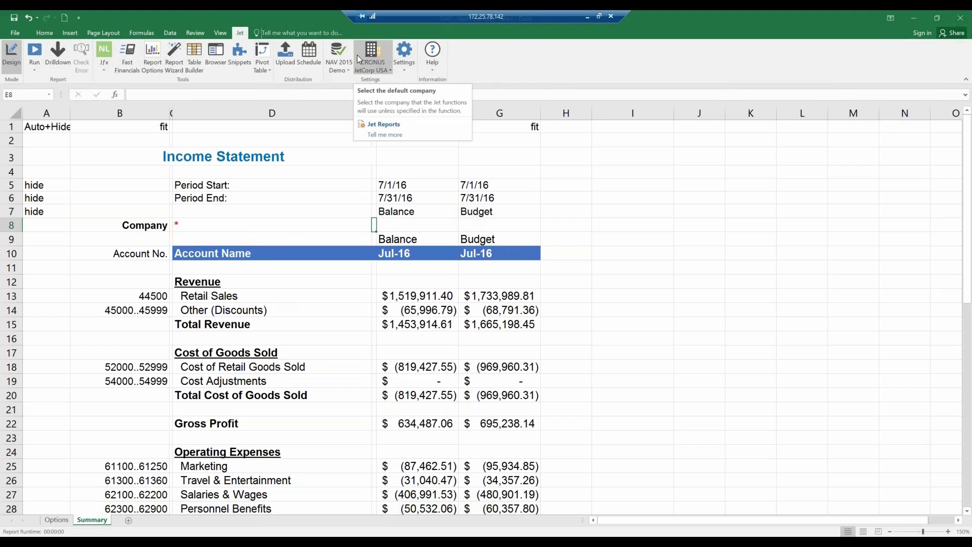
# Add $D$8 as the Company argument of the Retail Sales GL formula in F13
pyautogui.click(418, 298)
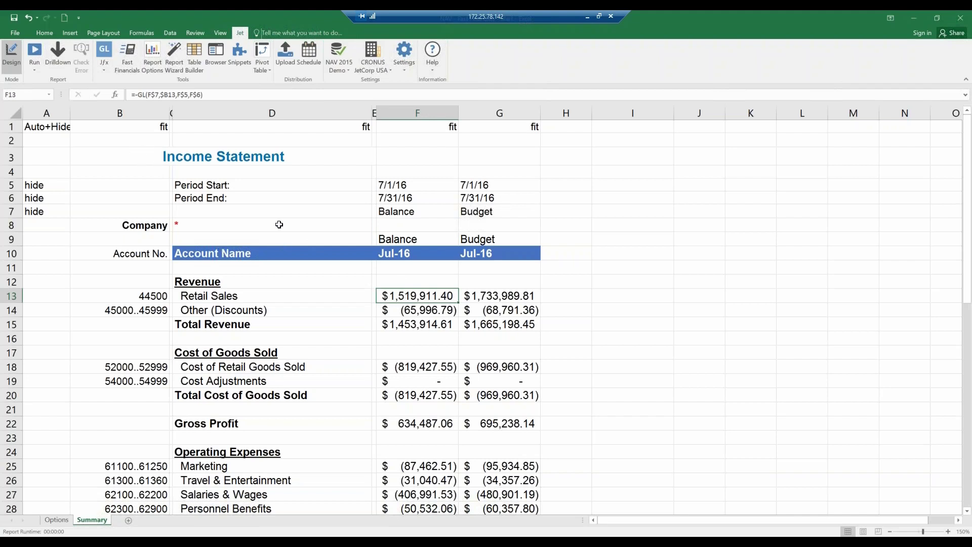
pyautogui.click(104, 52)
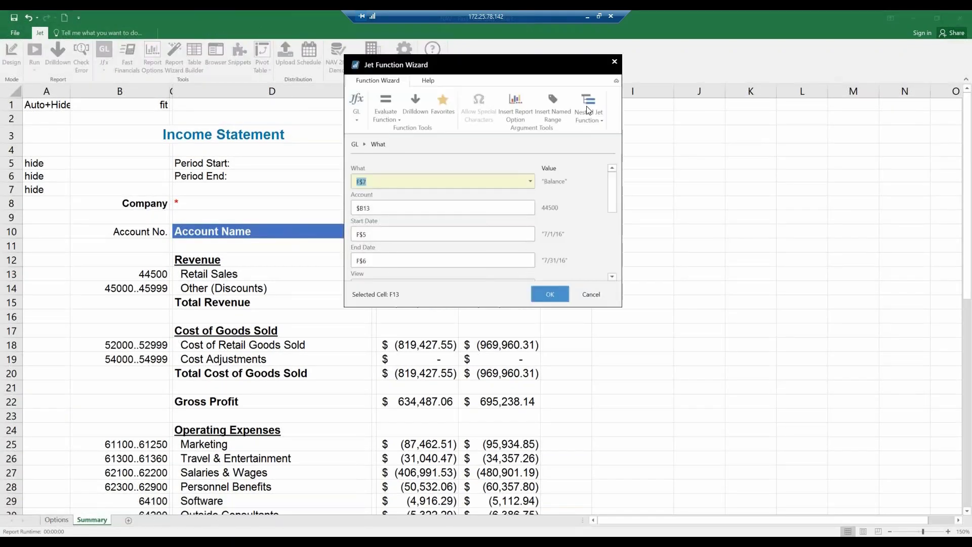
pyautogui.press('Tab')
pyautogui.press('Tab')
pyautogui.press('Tab')
pyautogui.press('Tab')
pyautogui.press('Tab')
pyautogui.press('Tab')
pyautogui.press('Tab')
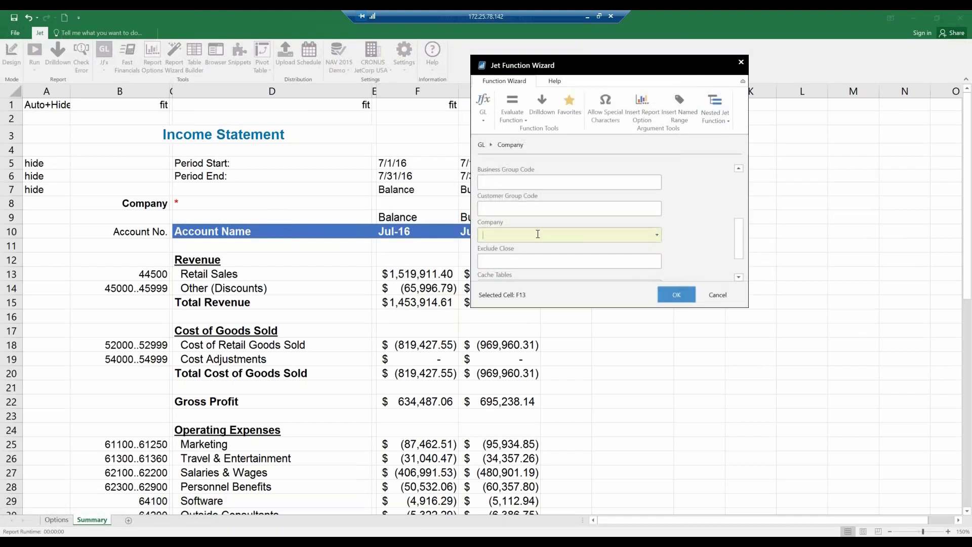
pyautogui.click(185, 201)
pyautogui.press('F4')
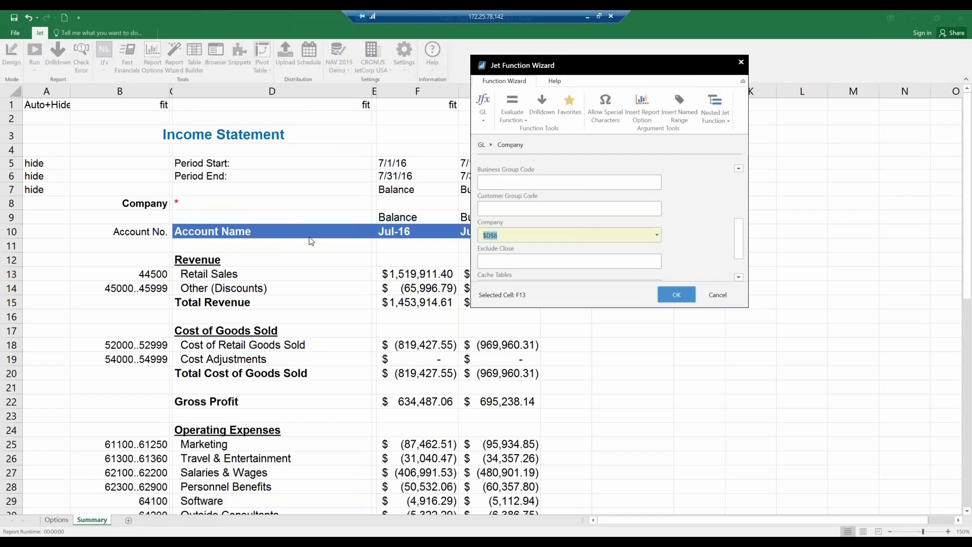
pyautogui.click(675, 295)
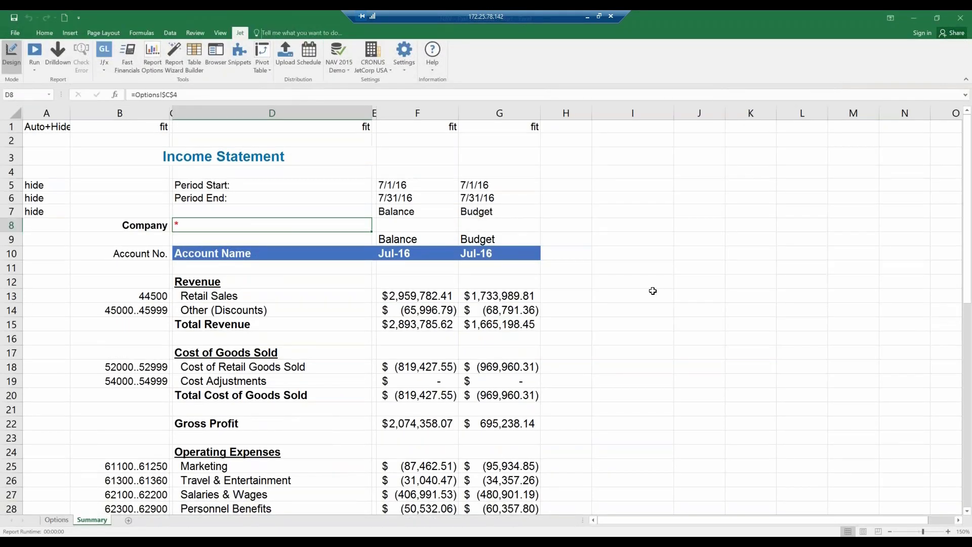
pyautogui.click(410, 297)
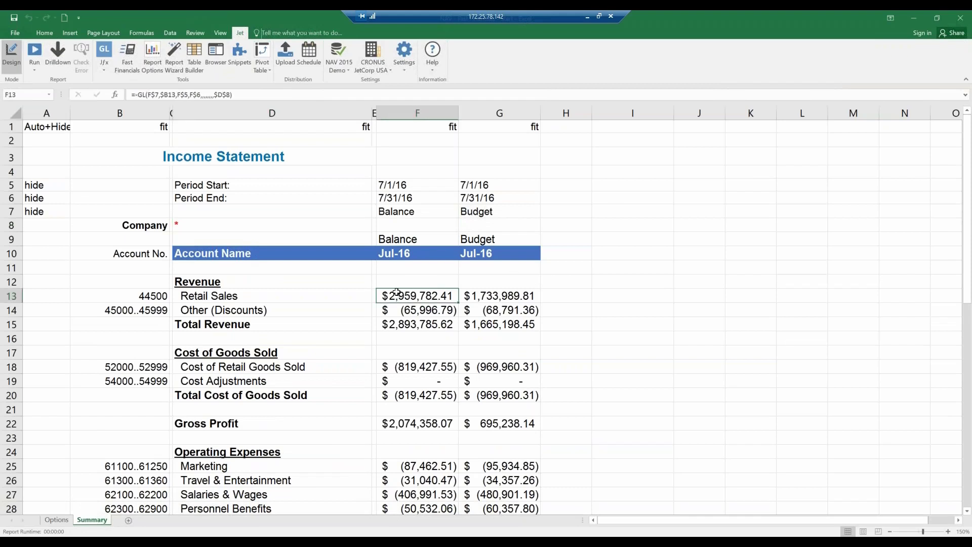
pyautogui.doubleClick(397, 294)
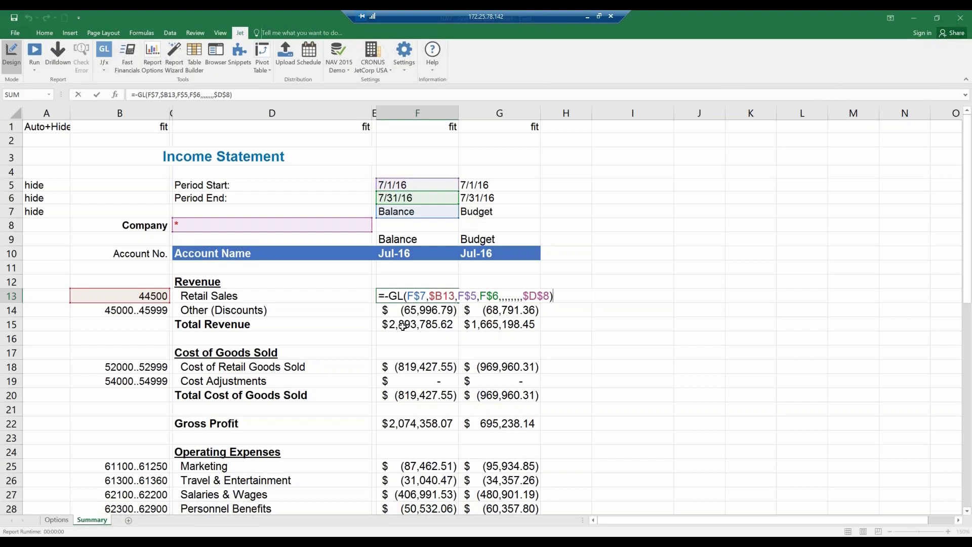
# Copy the F13 formula into G13 and the Other (Discounts) Balance and Budget cells
pyautogui.click(326, 298)
pyautogui.click(414, 295)
pyautogui.hotkey('ctrl', 'c')
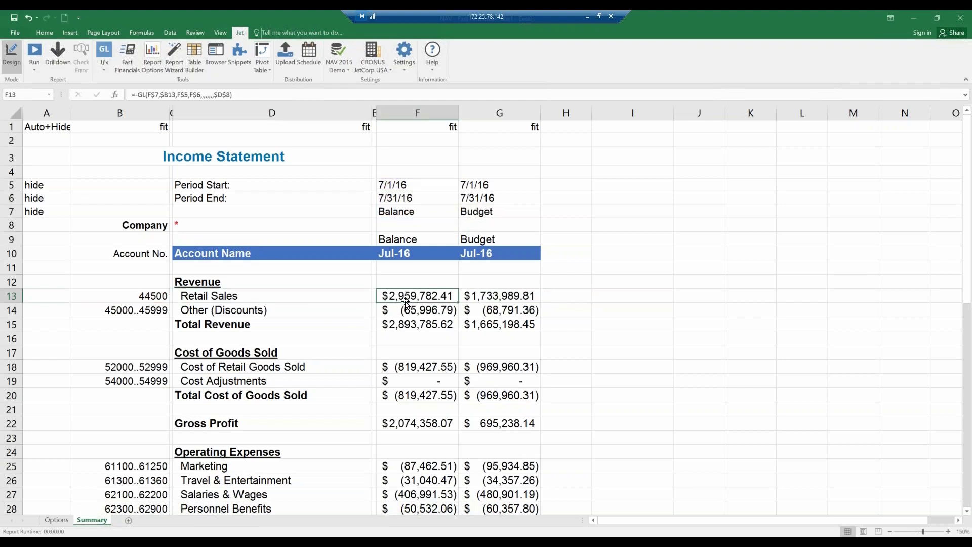
pyautogui.click(496, 298)
pyautogui.hotkey('ctrl', 'v')
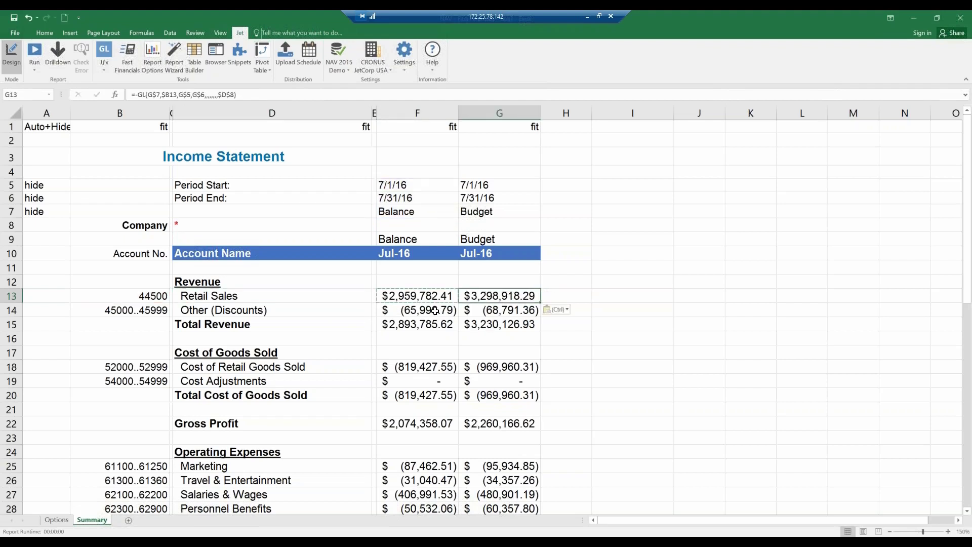
pyautogui.moveTo(434, 310); pyautogui.dragTo(480, 310)
pyautogui.hotkey('ctrl', 'v')
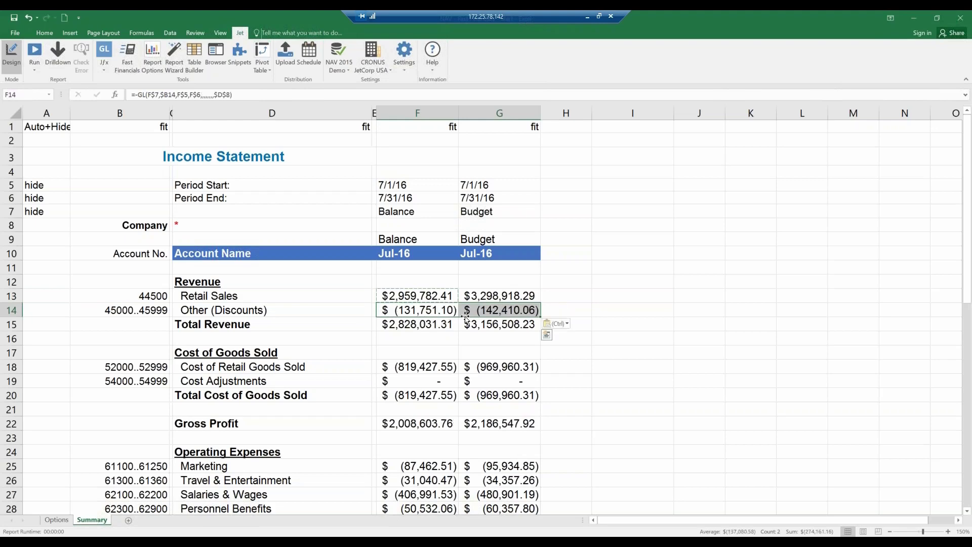
# Paste it into the Cost of Goods Sold, Operating Expenses and Other Income & Expense rows
pyautogui.scroll(-2, 409, 317)
pyautogui.moveTo(407, 284); pyautogui.dragTo(468, 292)
pyautogui.hotkey('ctrl', 'v')
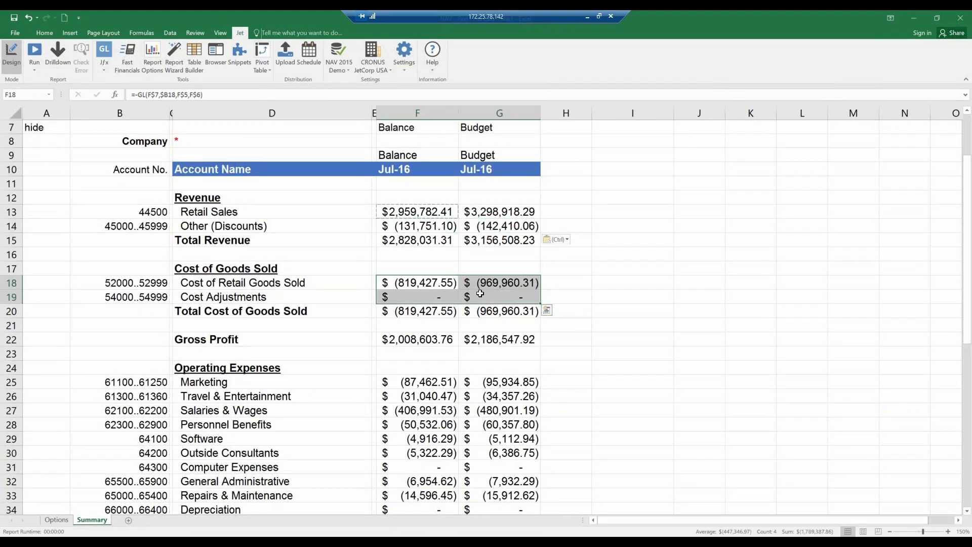
pyautogui.scroll(-1, 474, 323)
pyautogui.scroll(-3, 474, 323)
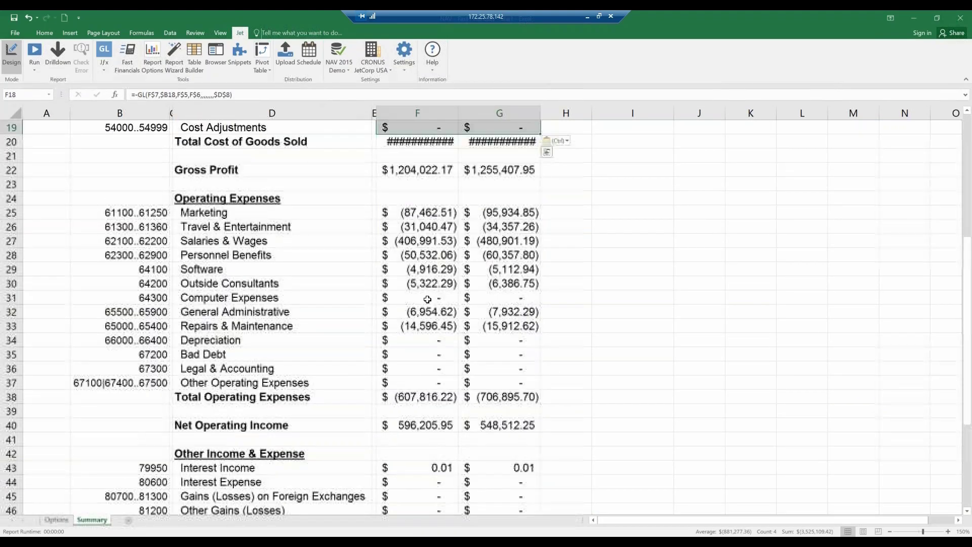
pyautogui.moveTo(431, 217); pyautogui.dragTo(487, 378)
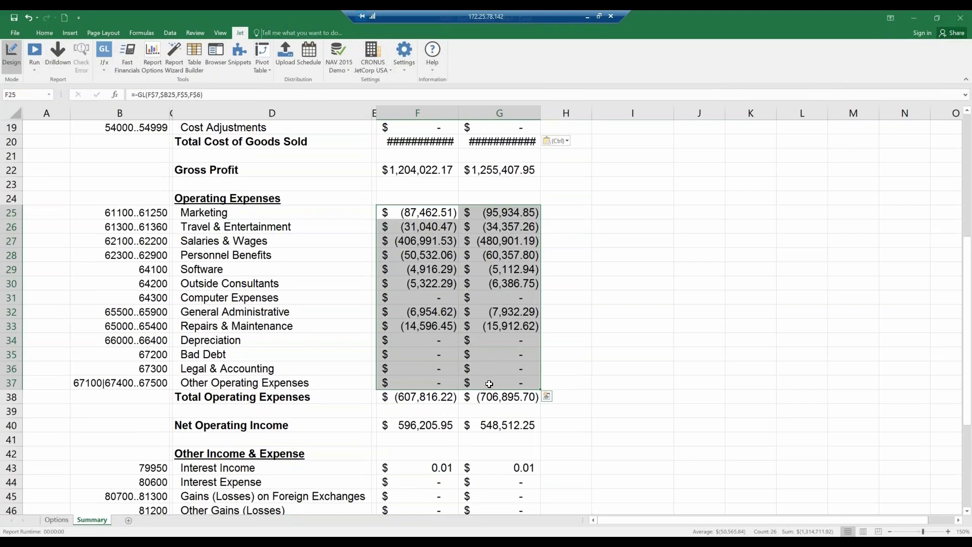
pyautogui.hotkey('ctrl', 'v')
pyautogui.scroll(-3, 458, 392)
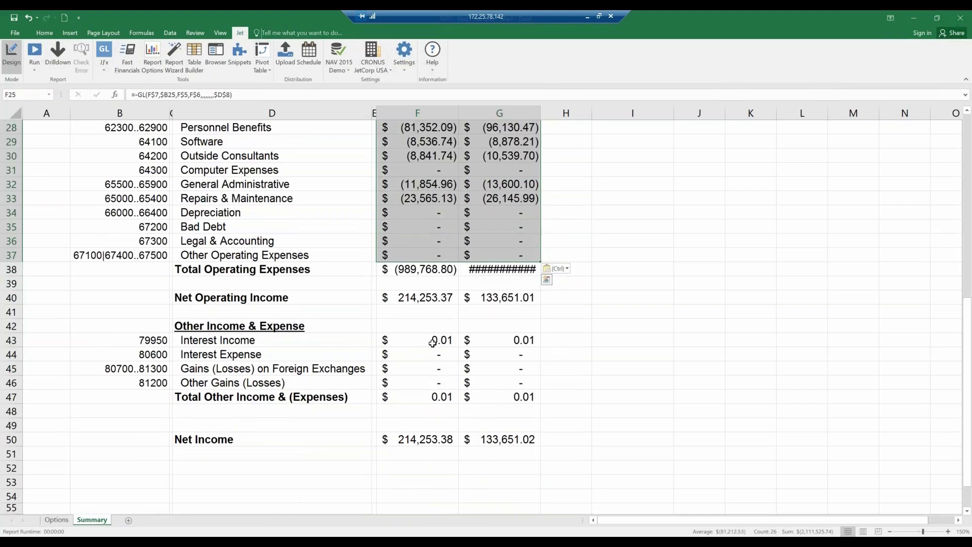
pyautogui.moveTo(433, 340); pyautogui.dragTo(503, 378)
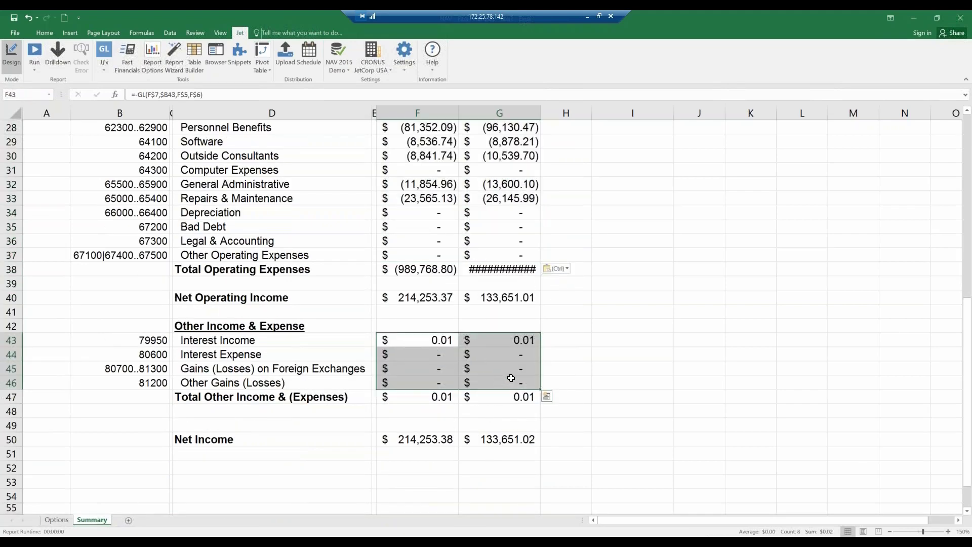
pyautogui.hotkey('ctrl', 'v')
pyautogui.scroll(5, 609, 379)
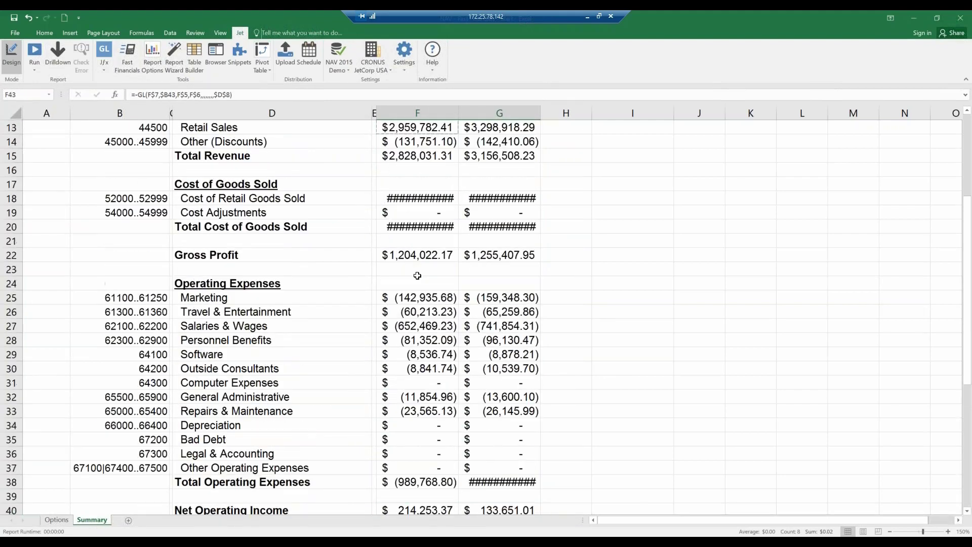
pyautogui.click(42, 53)
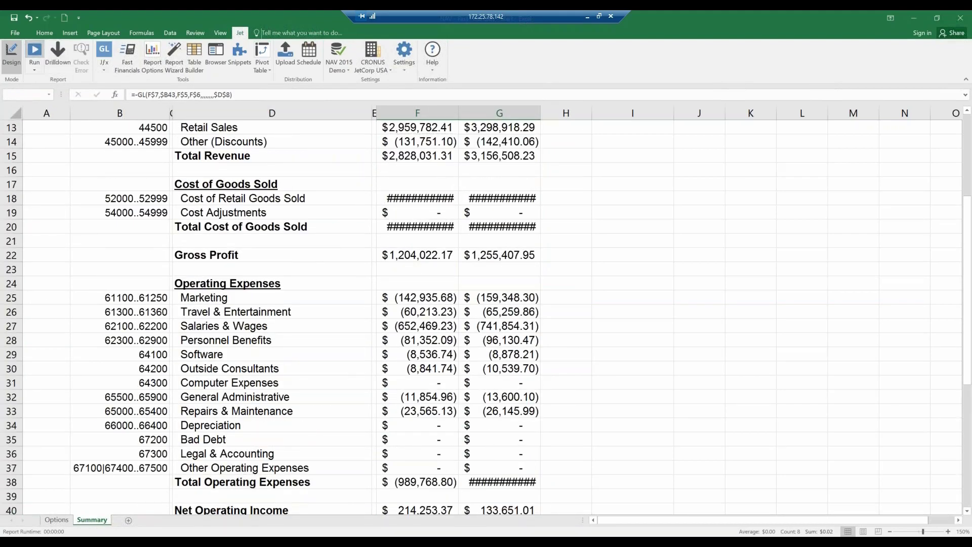
# Run the report and check Company D8 (*) and the Retail Sales balance and budget values
pyautogui.click(298, 240)
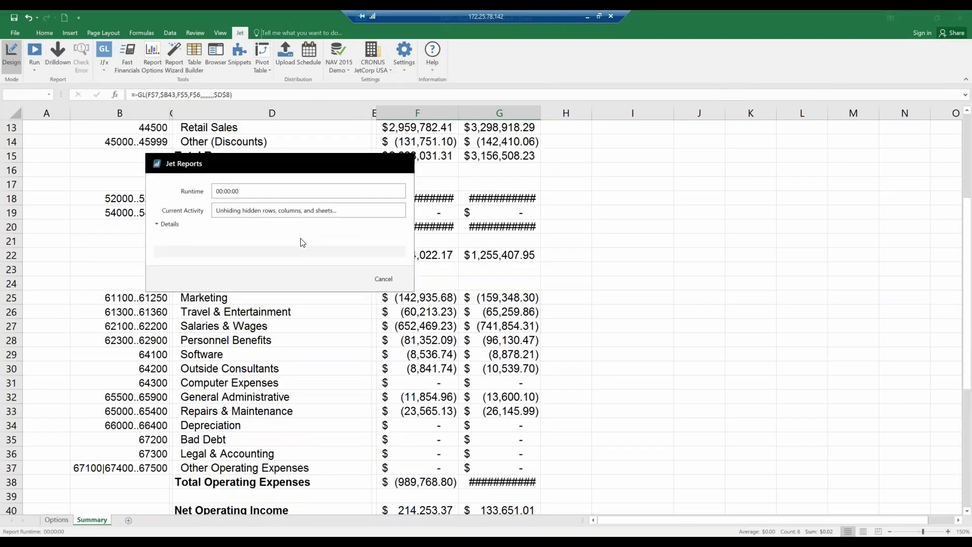
pyautogui.scroll(4, 471, 328)
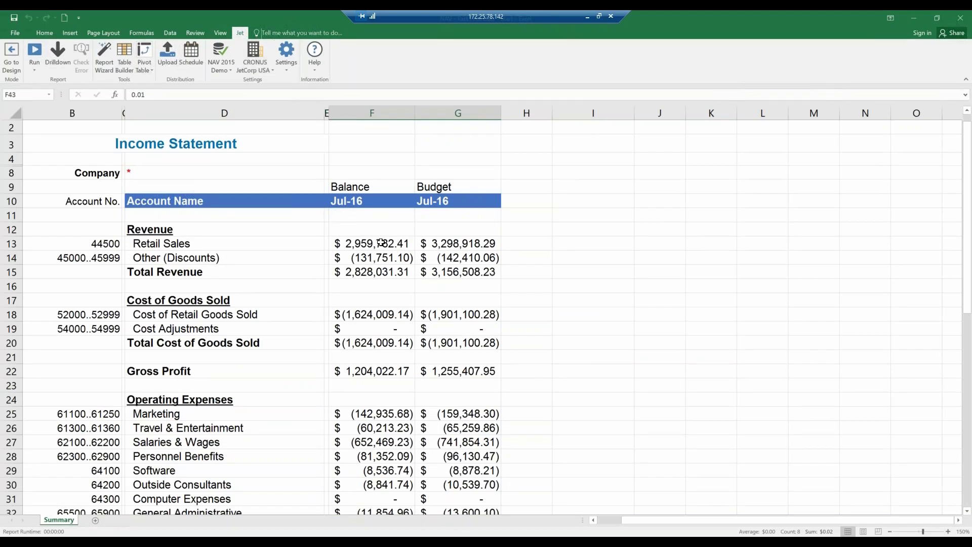
pyautogui.click(179, 175)
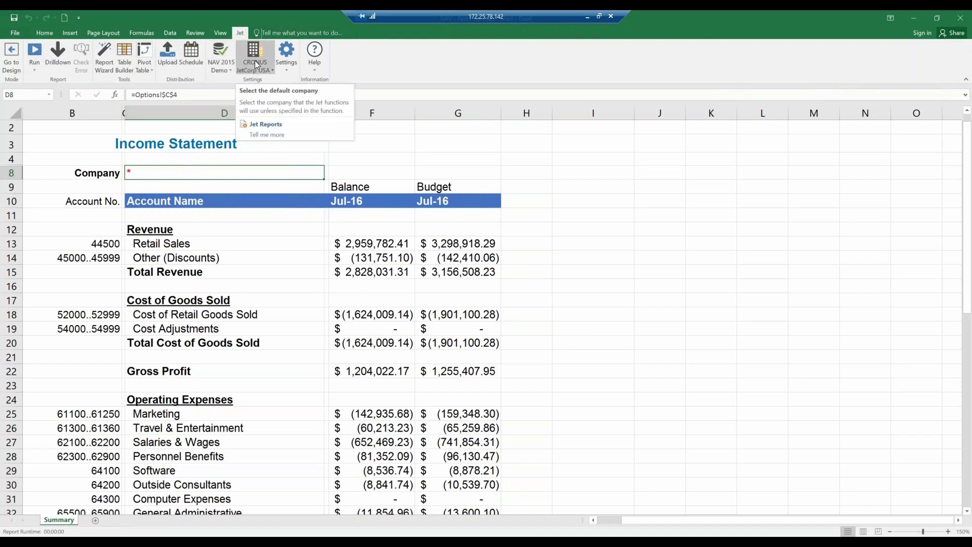
pyautogui.click(371, 245)
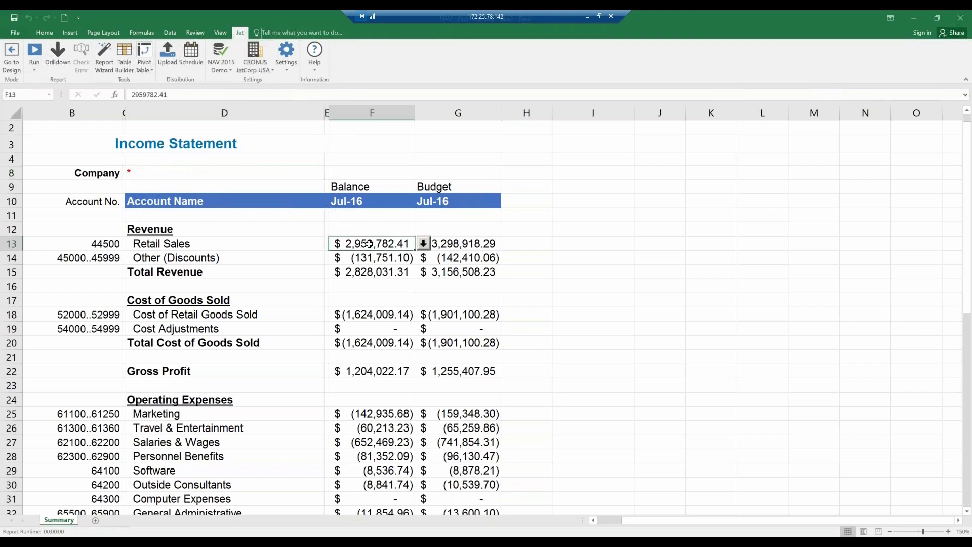
pyautogui.click(457, 243)
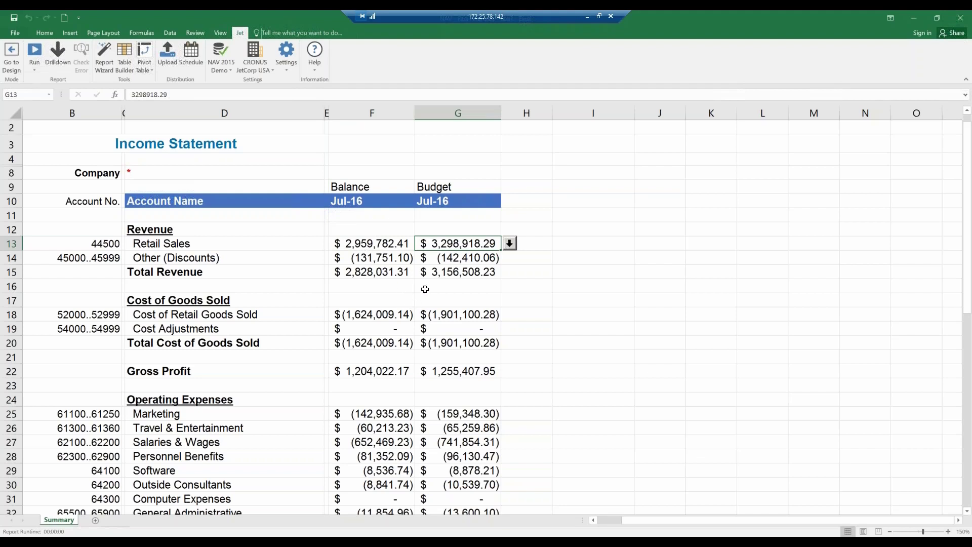
pyautogui.click(278, 174)
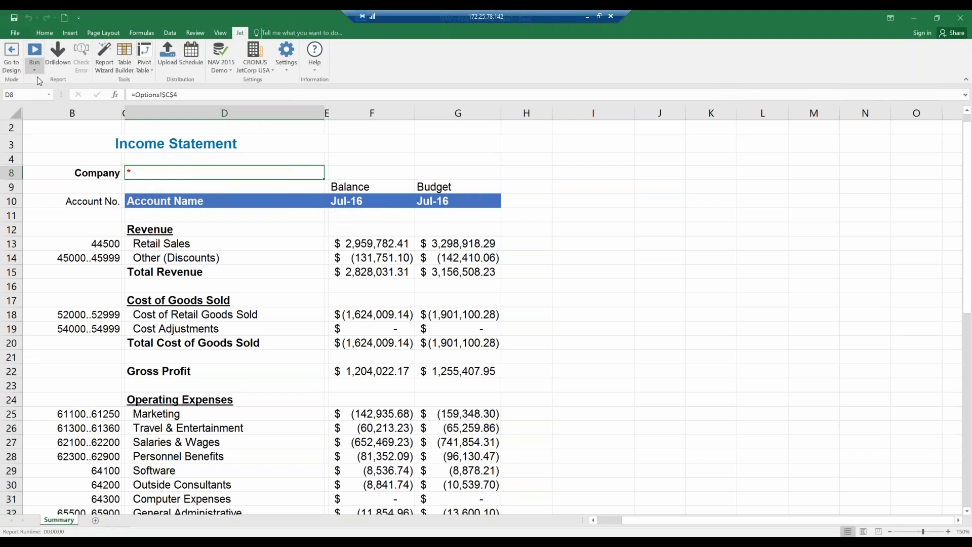
# Return to design mode and copy the Summary sheet to the end as Summary (2)
pyautogui.click(11, 55)
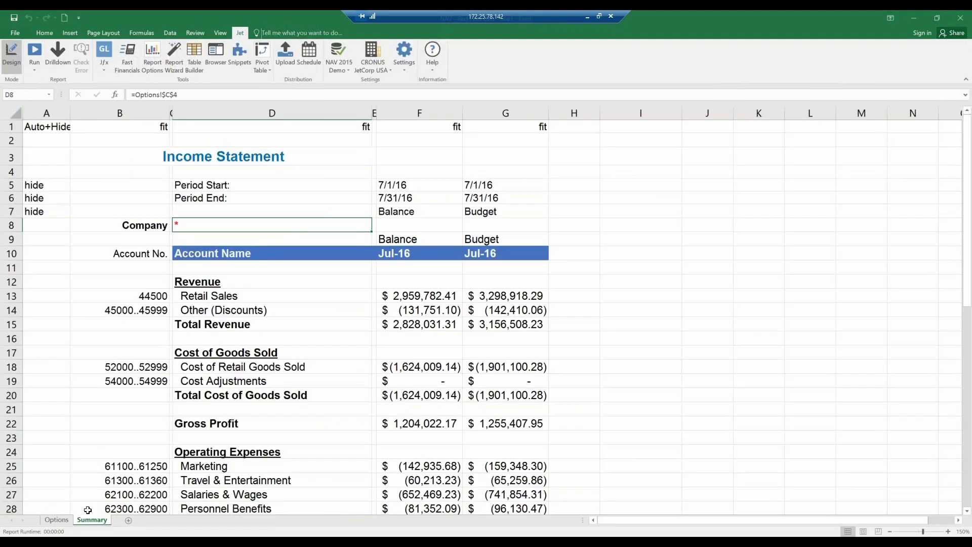
pyautogui.rightClick(97, 521)
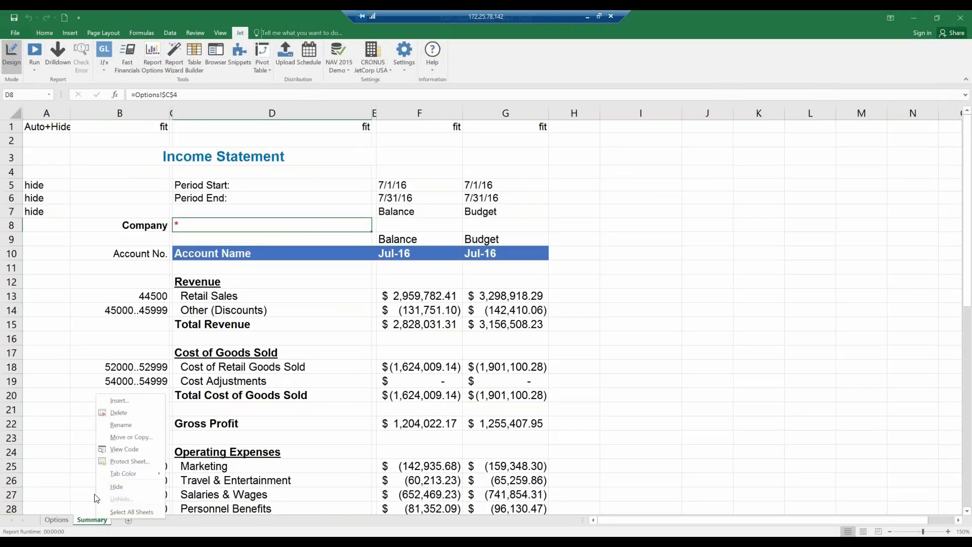
pyautogui.click(108, 437)
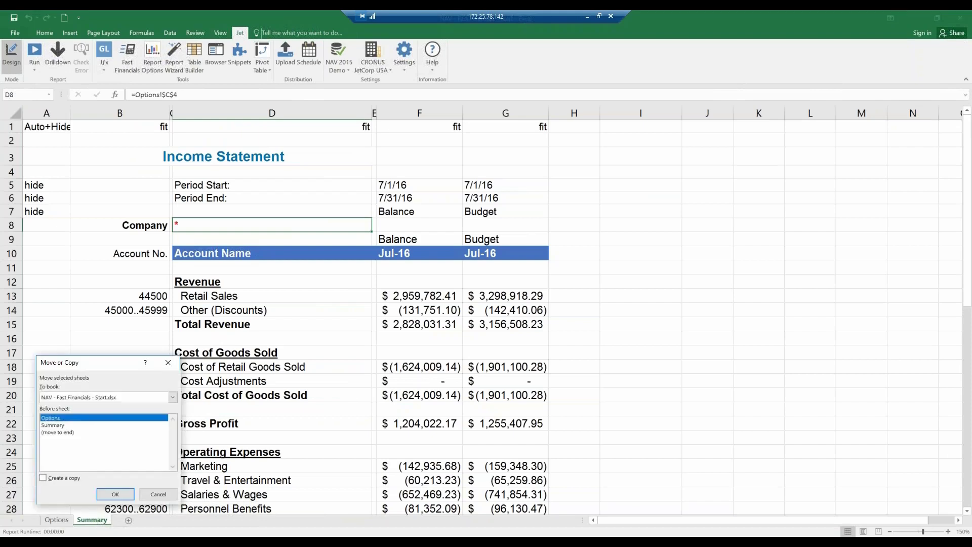
pyautogui.click(64, 433)
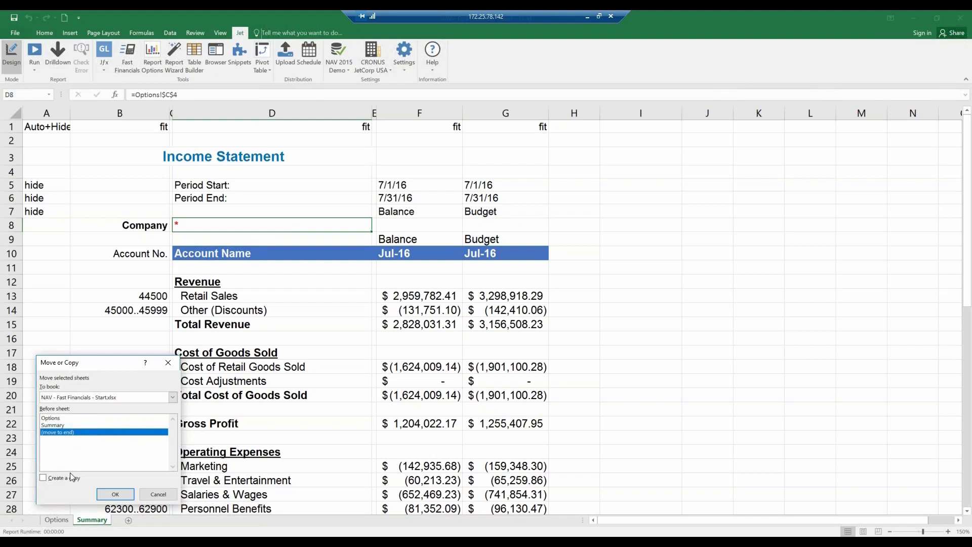
pyautogui.click(45, 478)
pyautogui.click(113, 495)
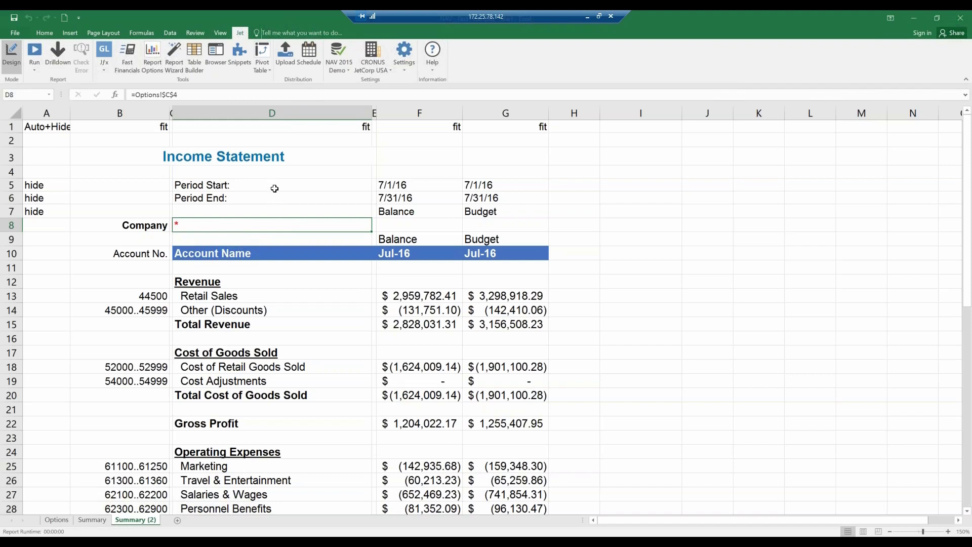
# Start an NL Sheets function in D8 with a nested NP Companies function as its table
pyautogui.click(104, 71)
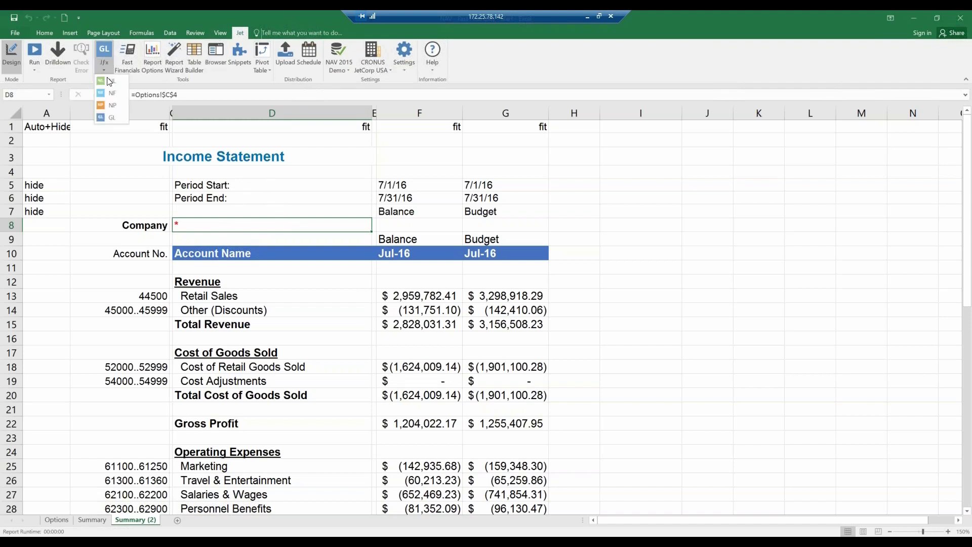
pyautogui.click(109, 81)
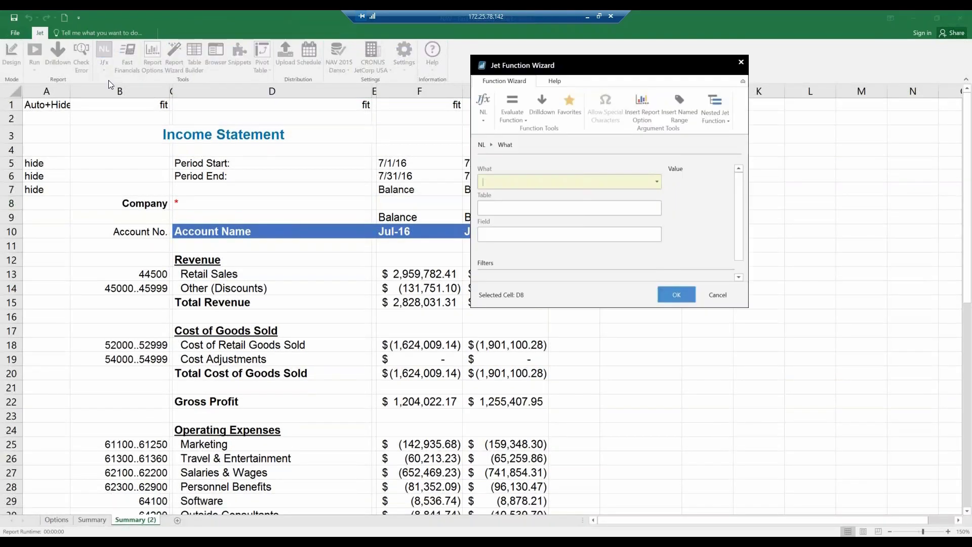
pyautogui.click(657, 180)
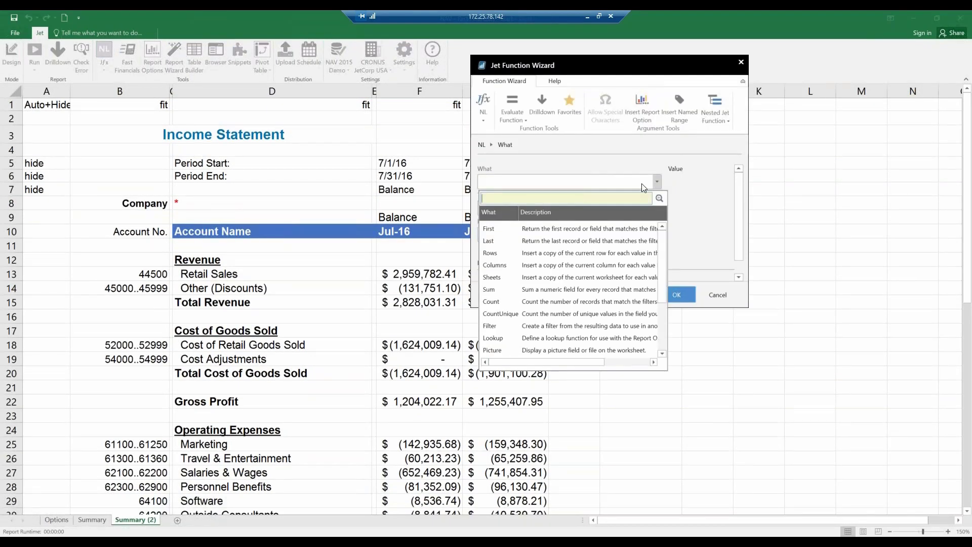
pyautogui.click(560, 278)
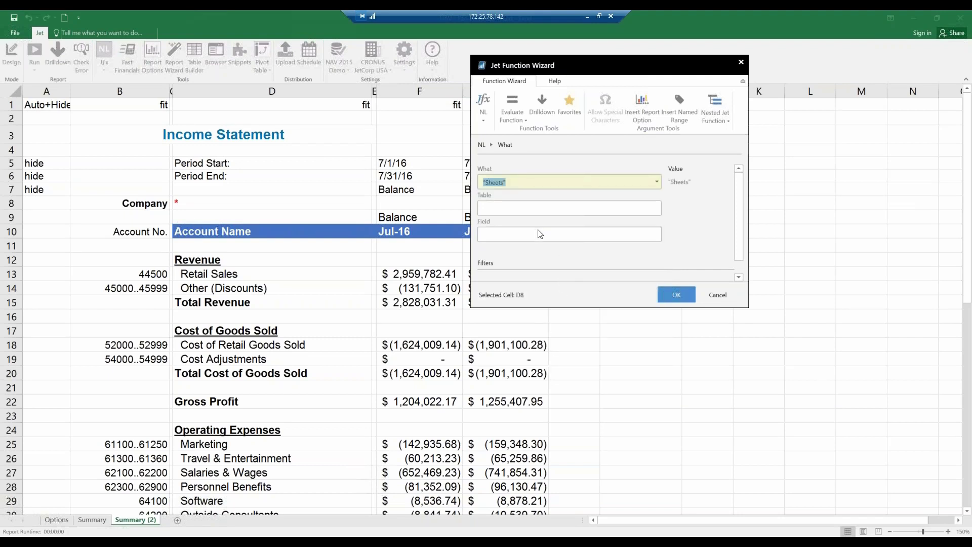
pyautogui.click(514, 213)
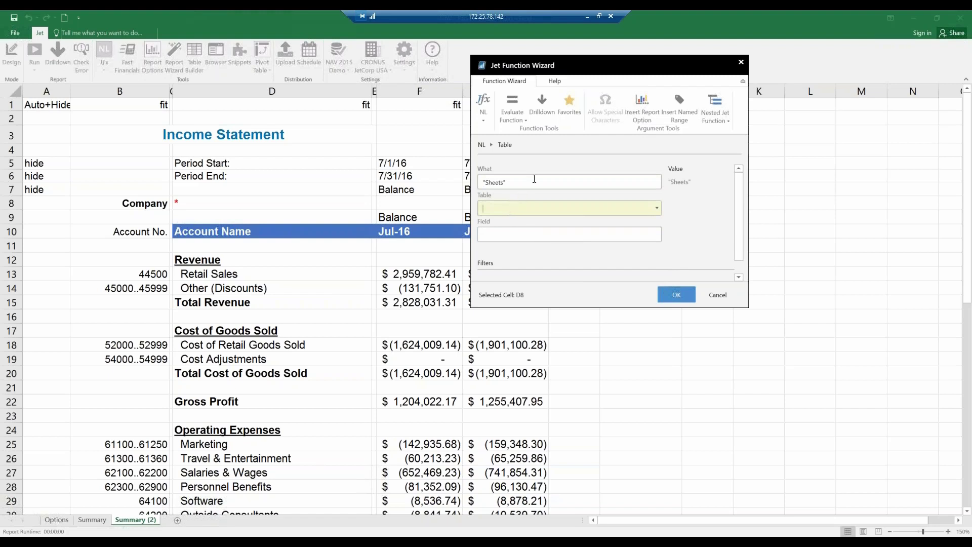
pyautogui.click(715, 120)
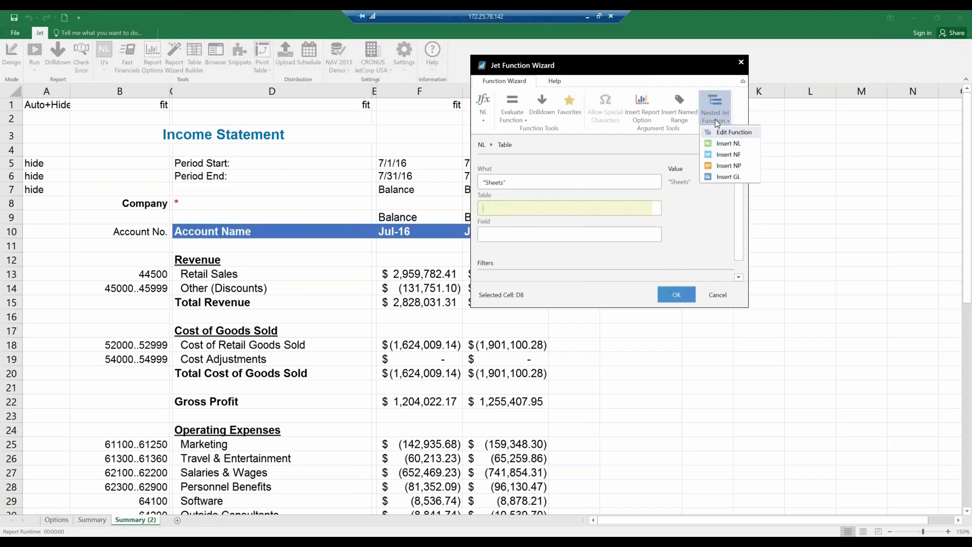
pyautogui.click(709, 167)
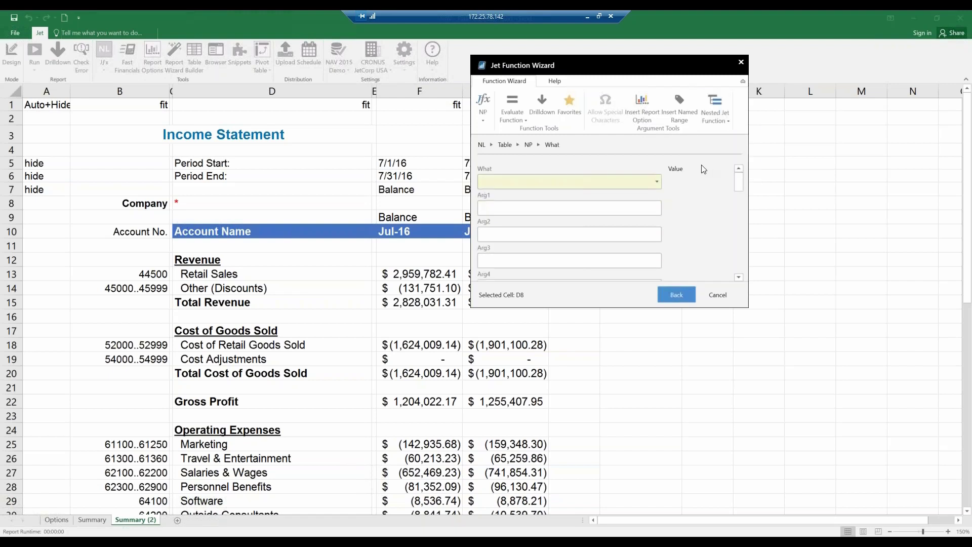
pyautogui.click(657, 181)
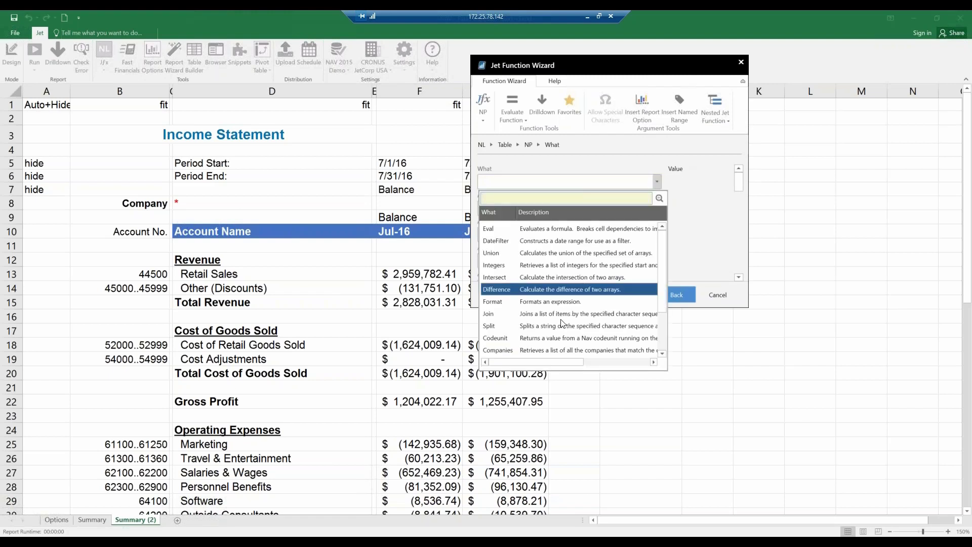
pyautogui.click(545, 351)
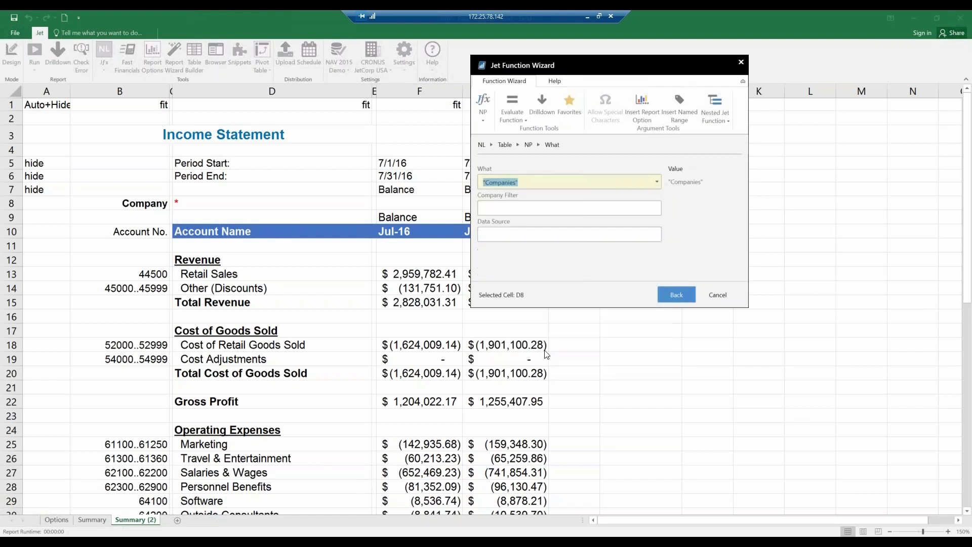
# Filter the nested Companies function by the Company report option (Options!$C$4)
pyautogui.click(519, 208)
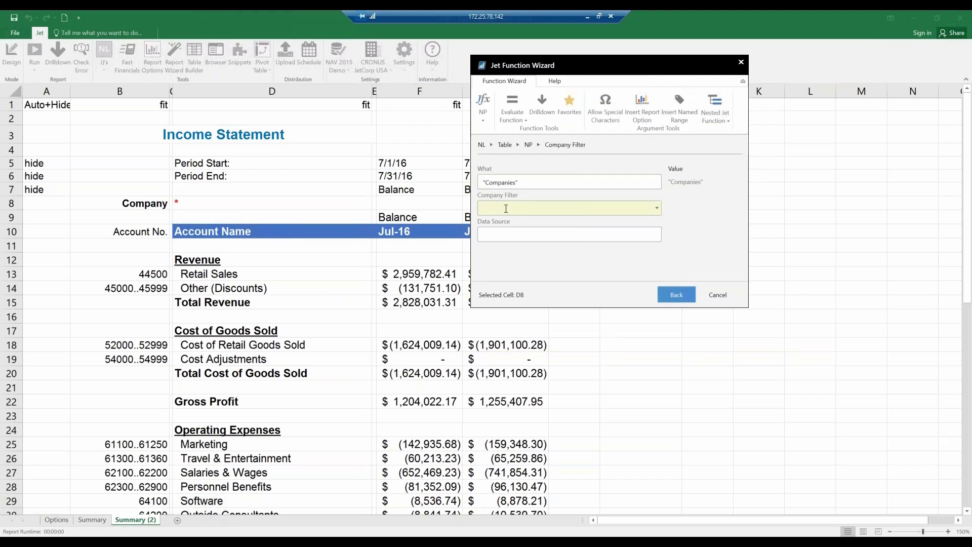
pyautogui.click(643, 107)
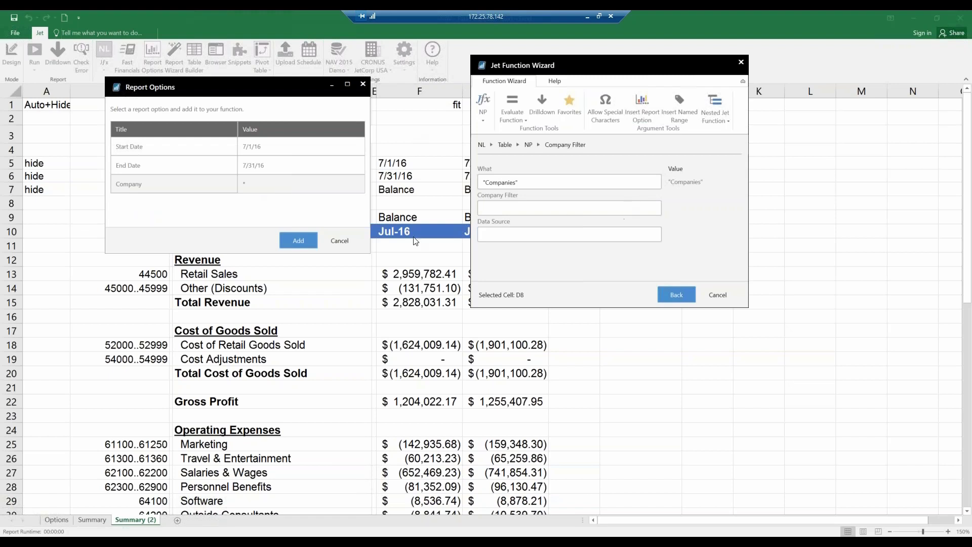
pyautogui.click(340, 241)
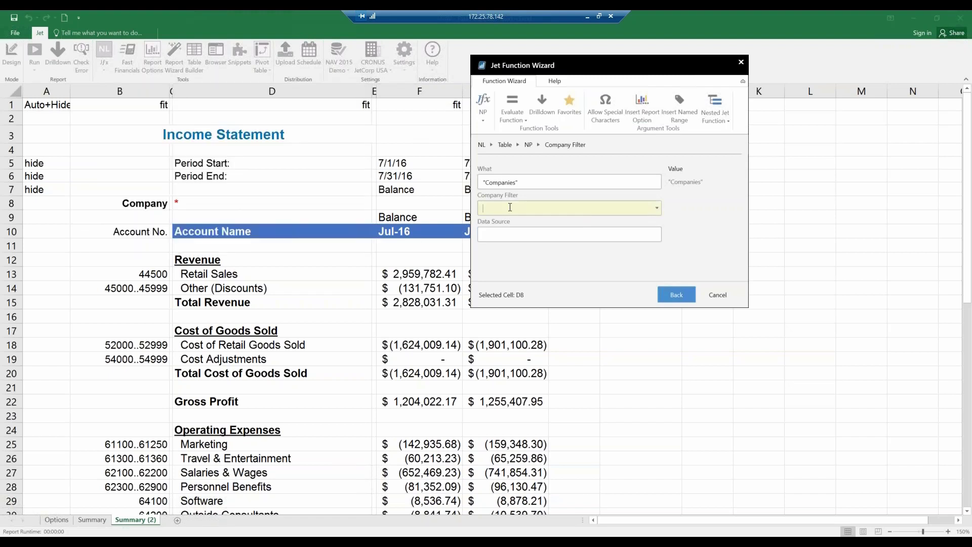
pyautogui.click(679, 104)
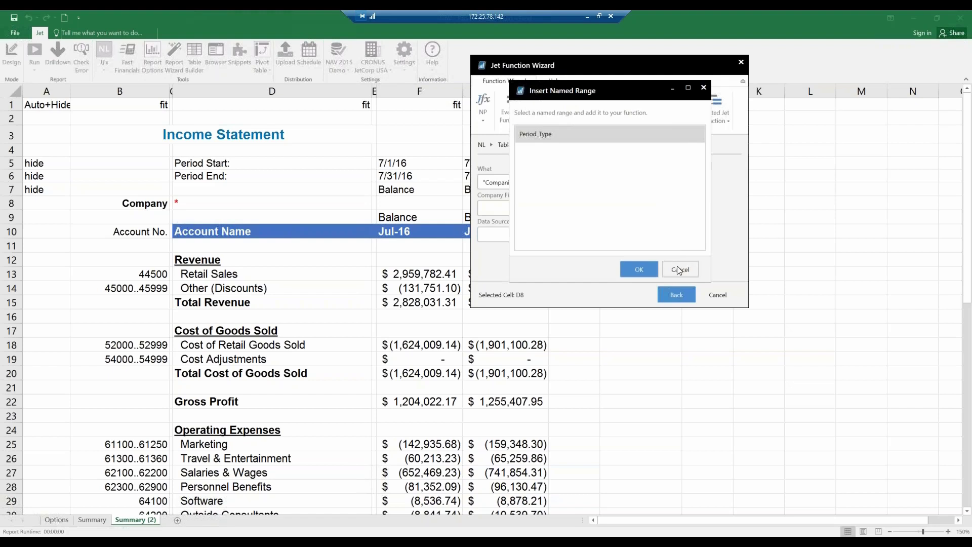
pyautogui.click(679, 270)
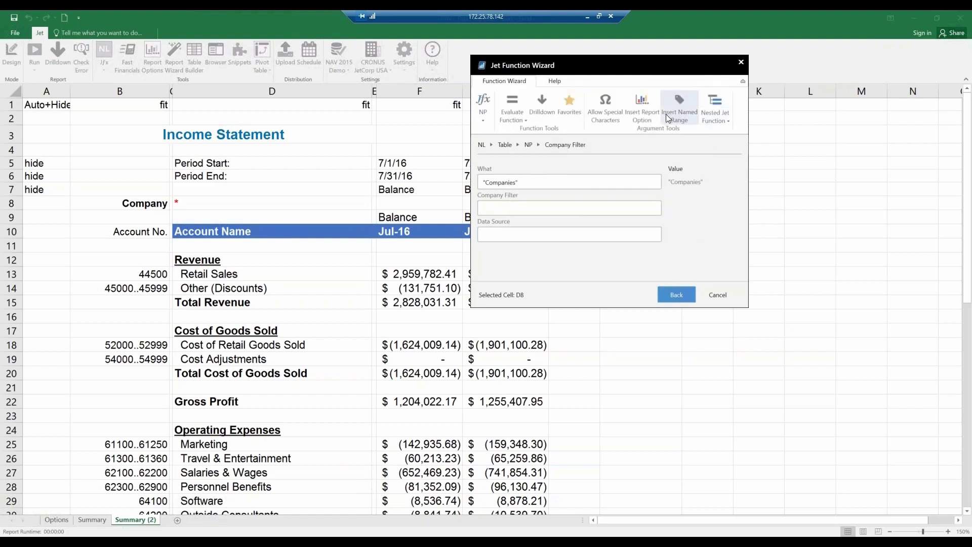
pyautogui.click(643, 111)
pyautogui.click(265, 192)
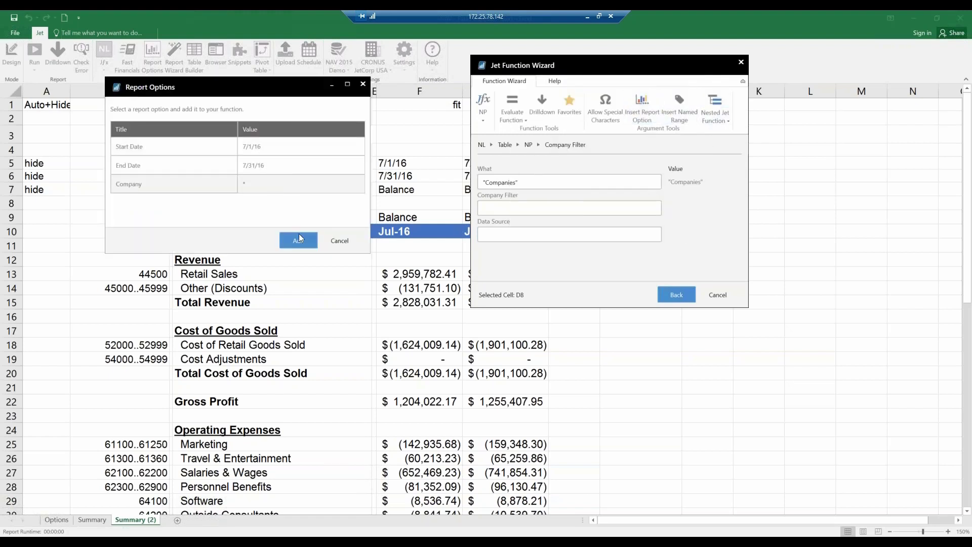
pyautogui.click(299, 235)
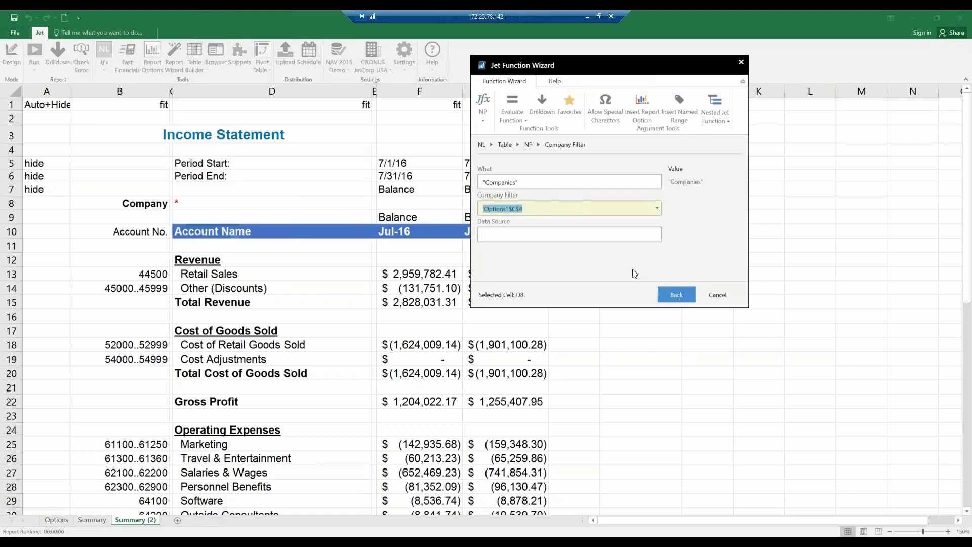
# Set the NL field to 'Company' and finish, so D8 shows CRONUS JetCorp UK
pyautogui.click(674, 295)
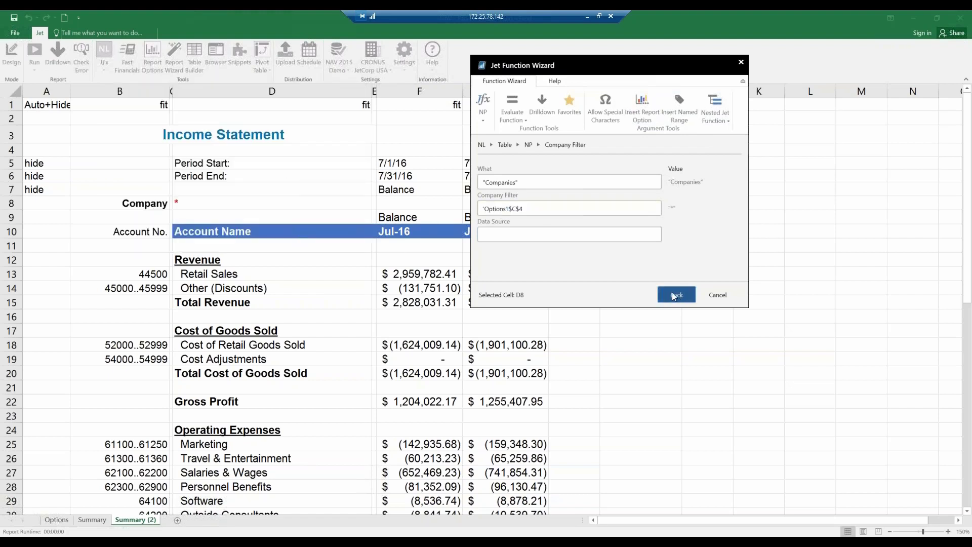
pyautogui.click(573, 234)
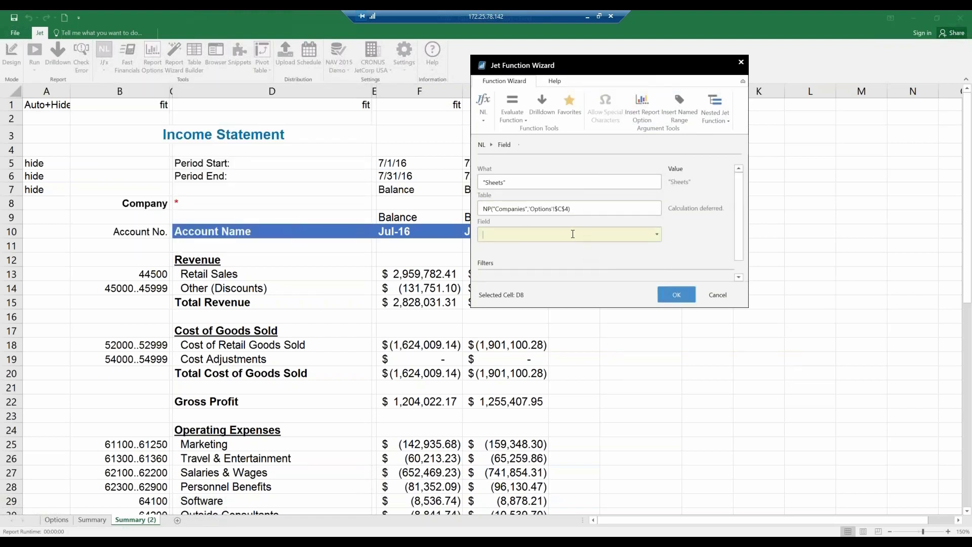
pyautogui.write('Company')
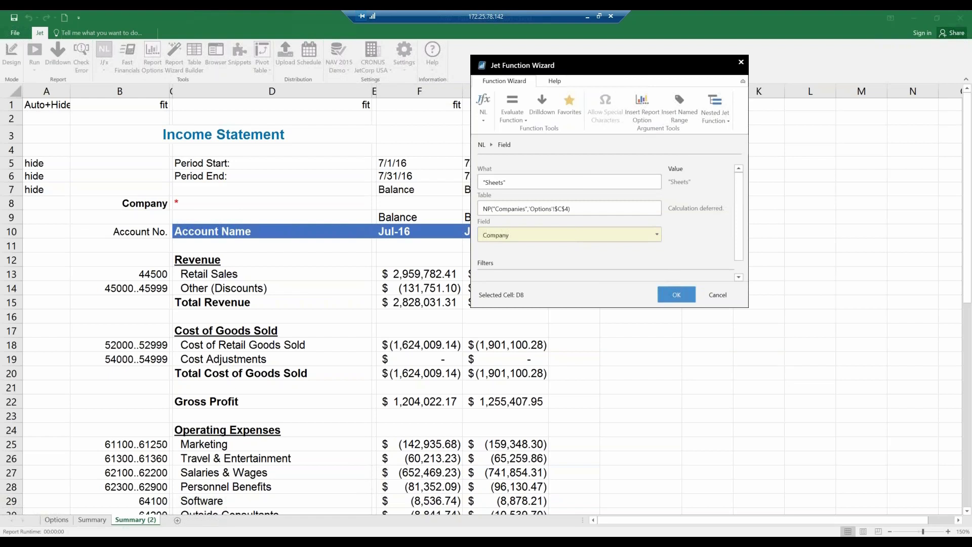
pyautogui.click(675, 293)
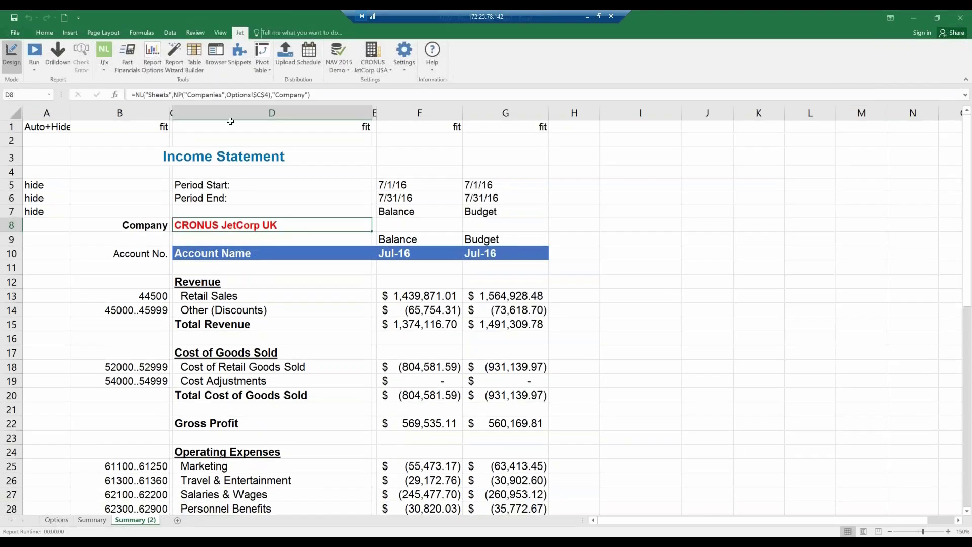
# Run the report without updating external links, producing CRONUS JetCorp UK and USA sheets
pyautogui.click(35, 50)
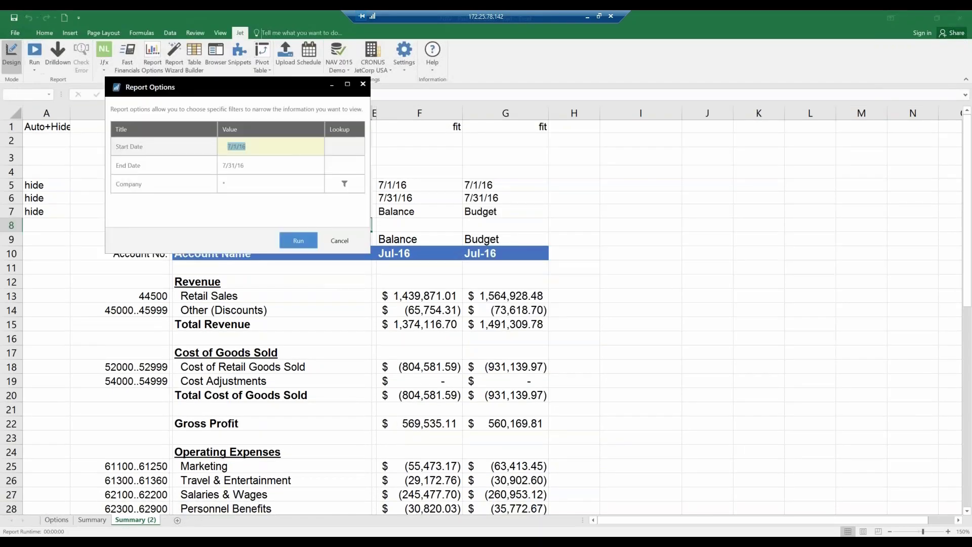
pyautogui.click(294, 243)
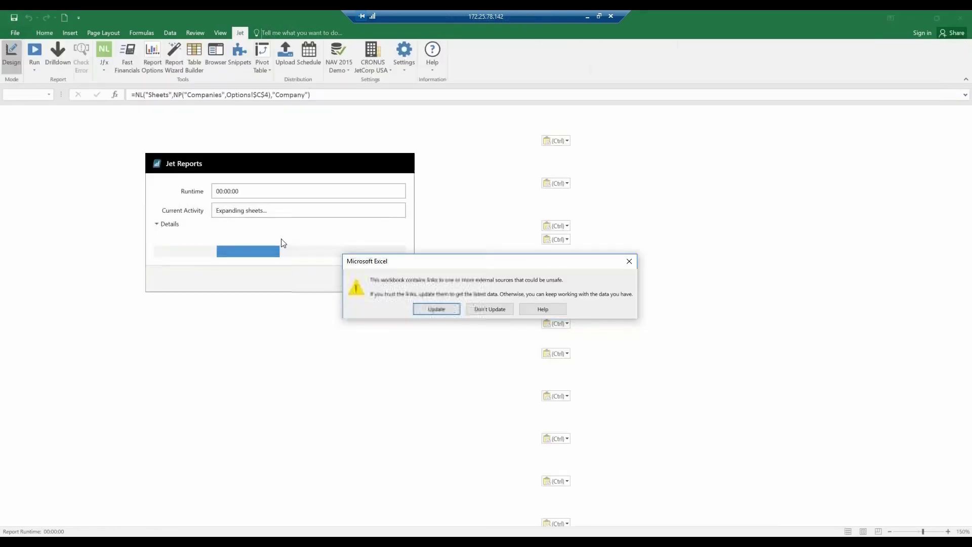
pyautogui.click(490, 309)
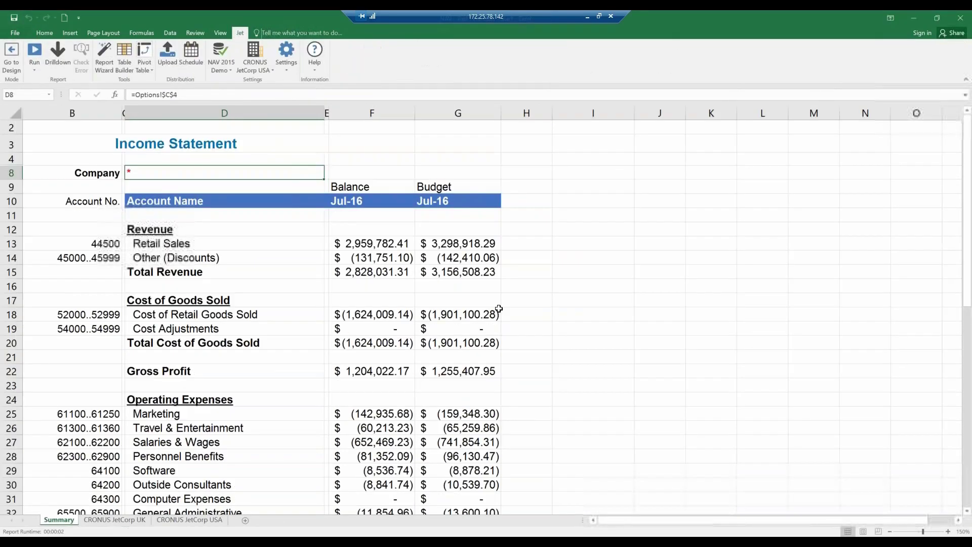
# Review the CRONUS JetCorp UK and USA sheets, return to Summary, then show the Recap slide
pyautogui.click(93, 520)
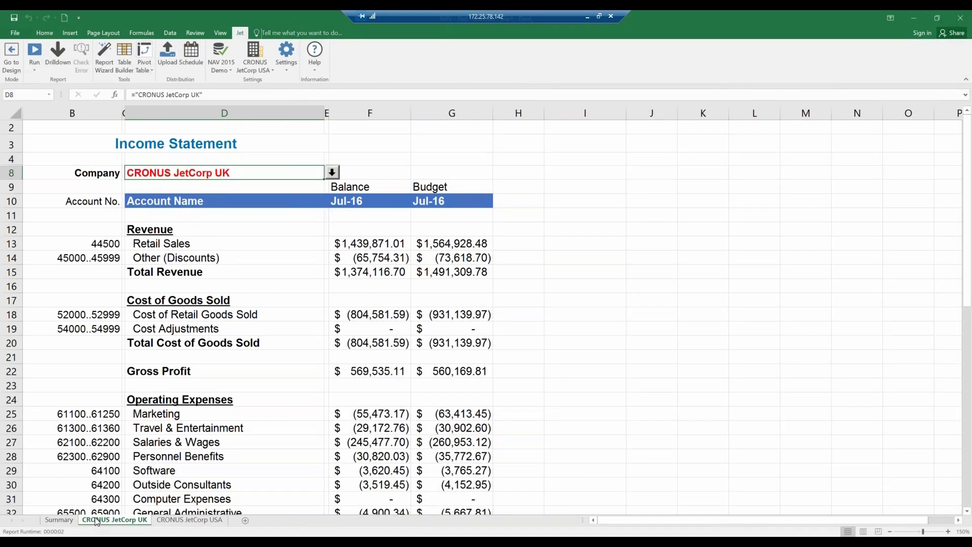
pyautogui.click(175, 519)
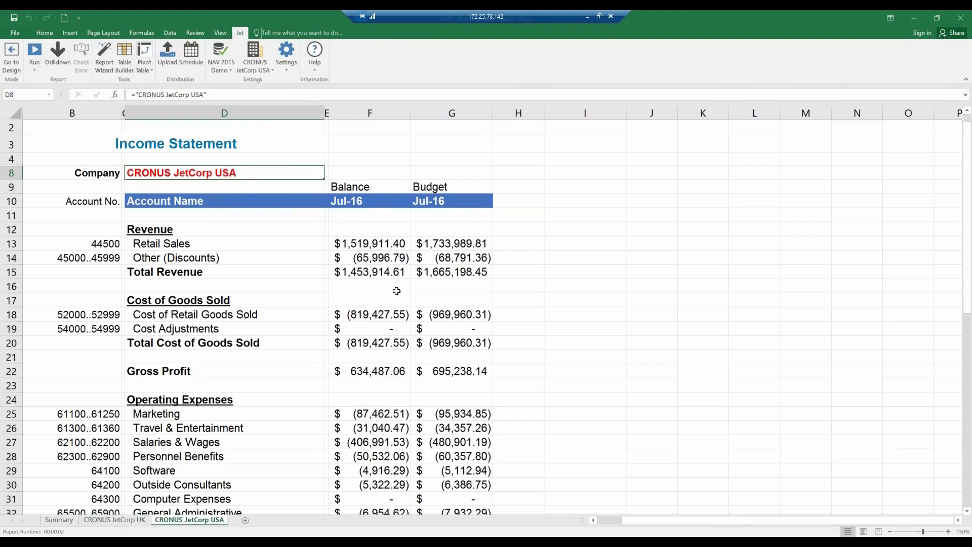
pyautogui.click(113, 519)
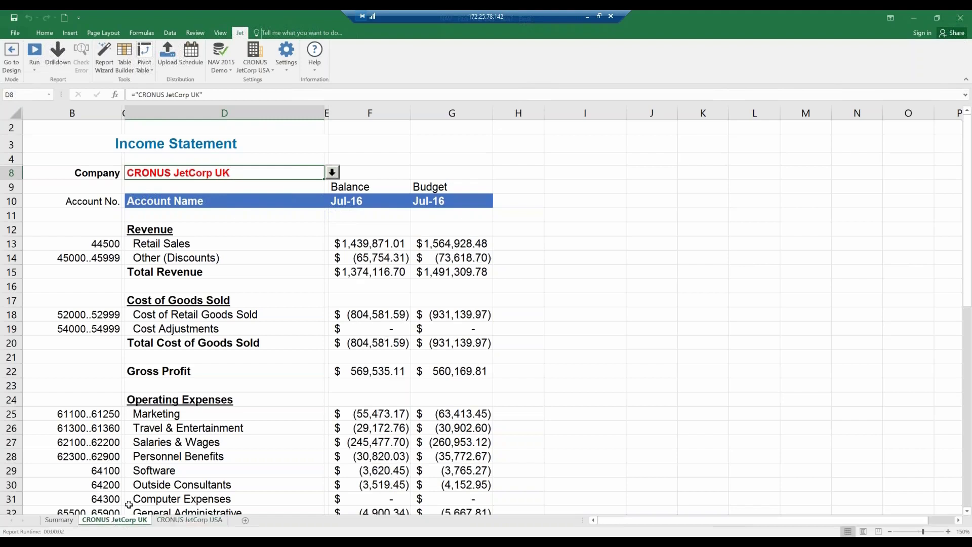
pyautogui.click(59, 520)
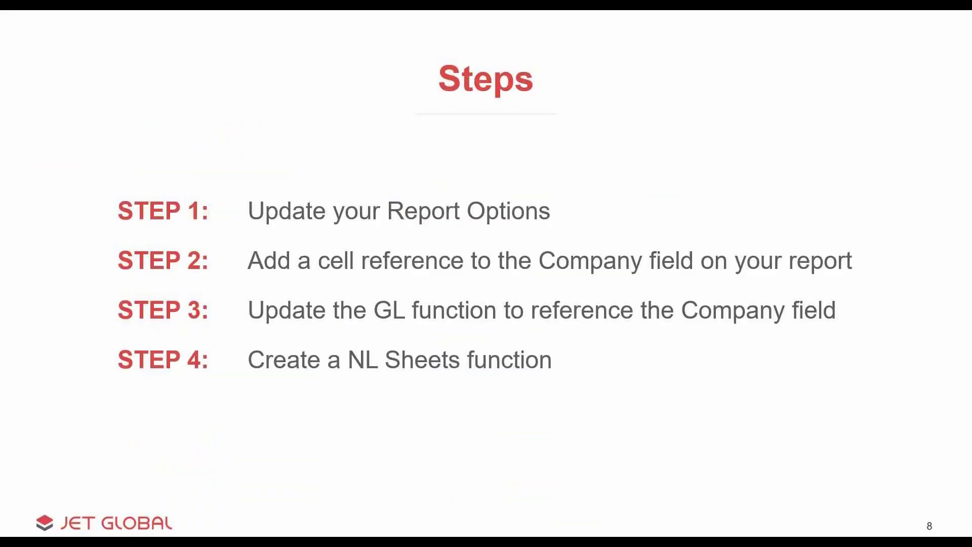
pyautogui.click(409, 391)
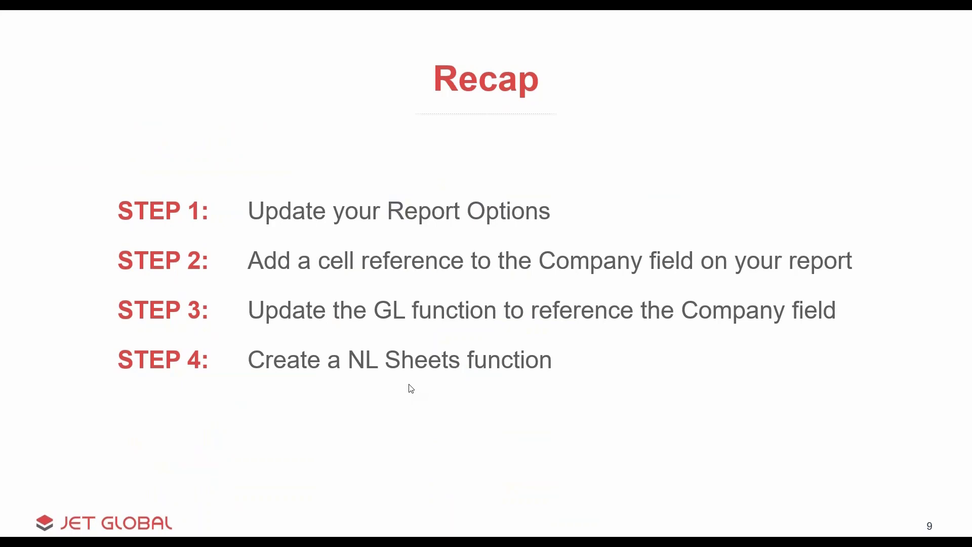